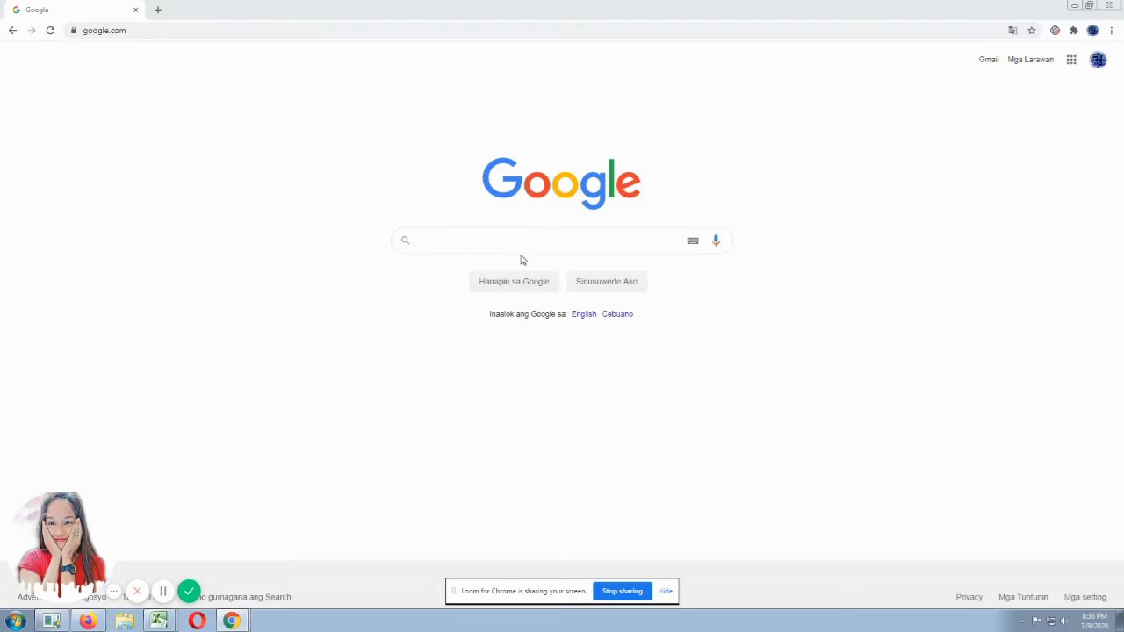
# Step: Search Google for 'flixpress' using the earlier suggestion to reach the Flixpress site
pyautogui.click(514, 245)
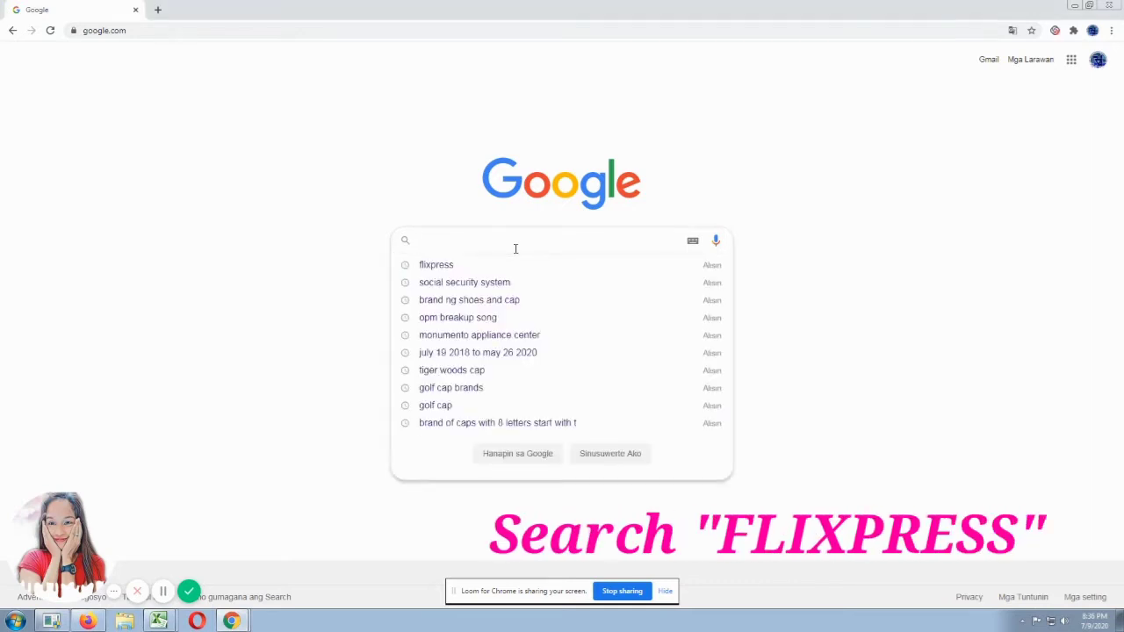
pyautogui.press('Down')
pyautogui.press('Return')
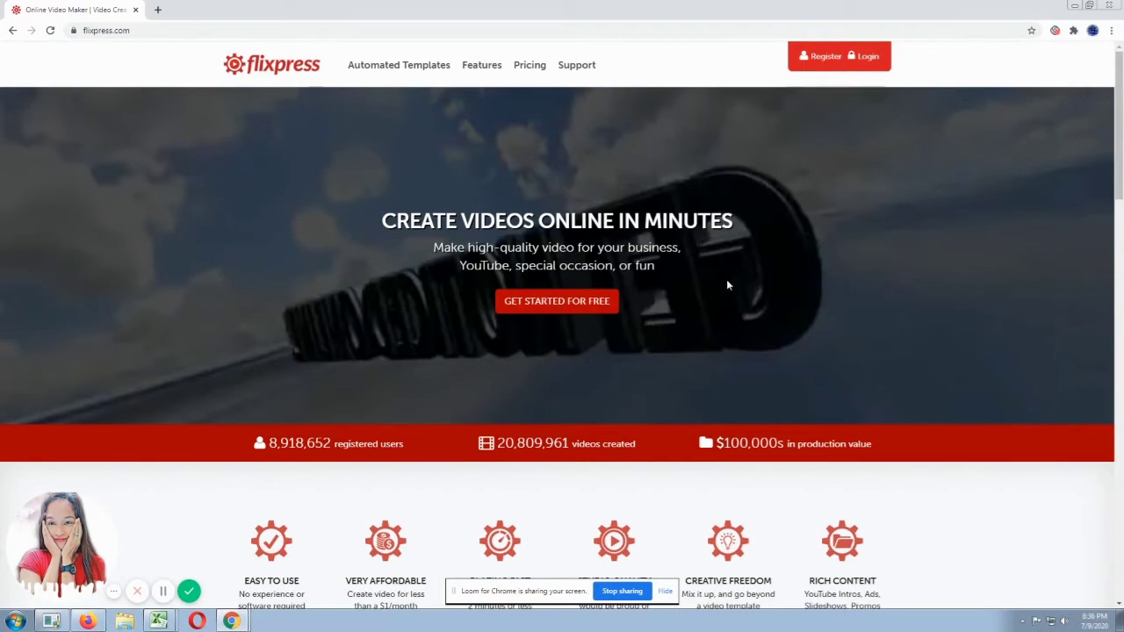
# Step: Open the Flixpress registration page and look over the sign-up form
pyautogui.click(829, 58)
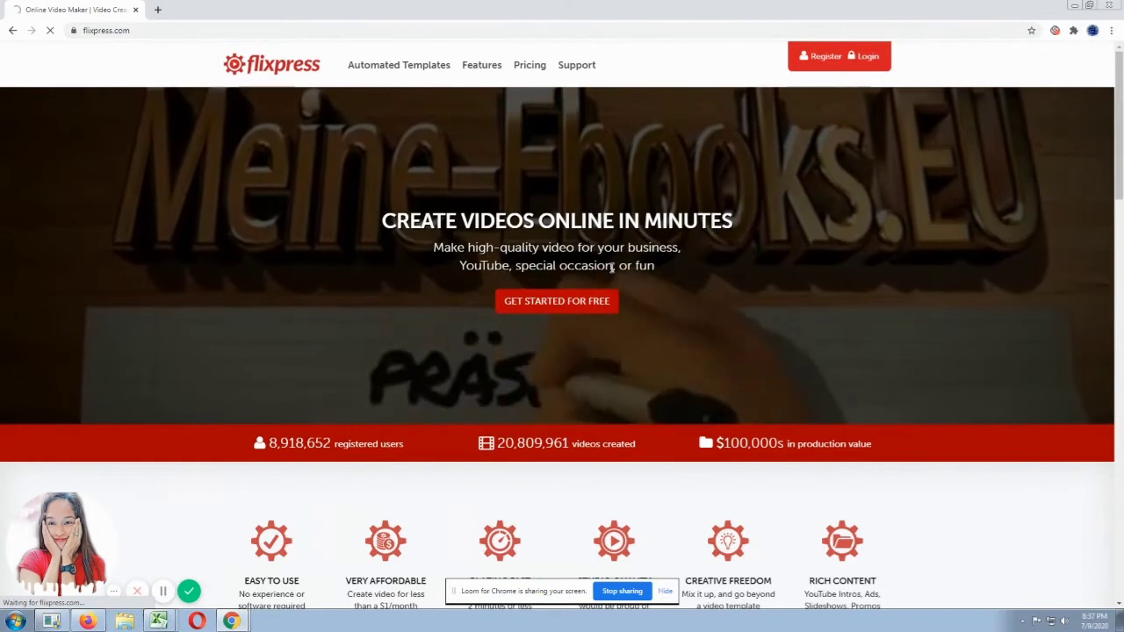
pyautogui.scroll(-1, 608, 269)
pyautogui.scroll(1, 607, 268)
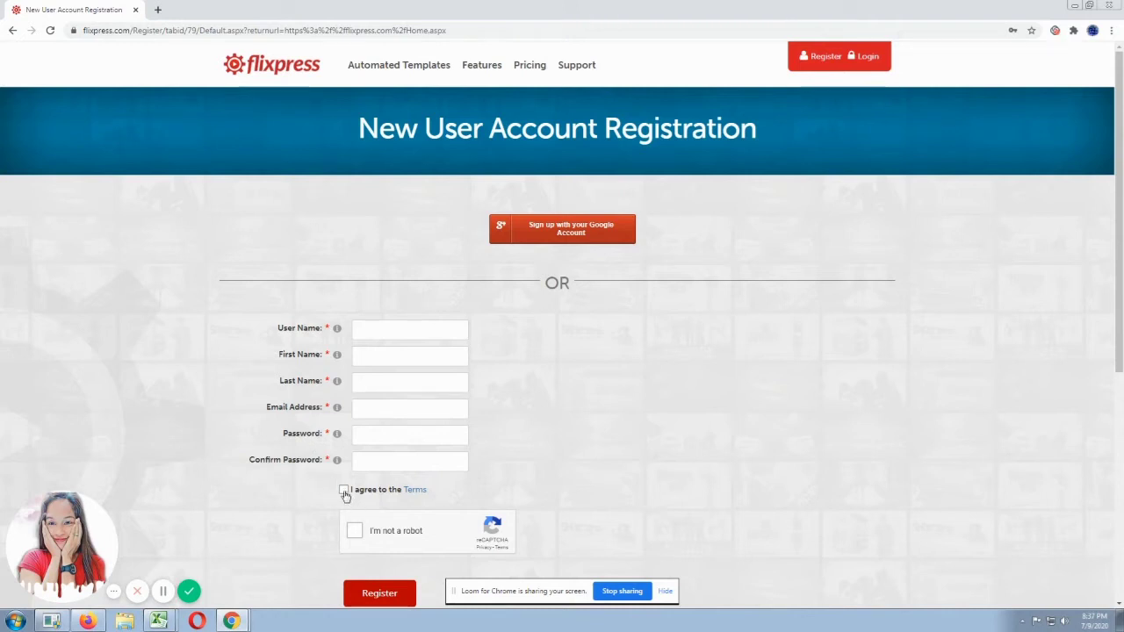
pyautogui.scroll(-1, 362, 538)
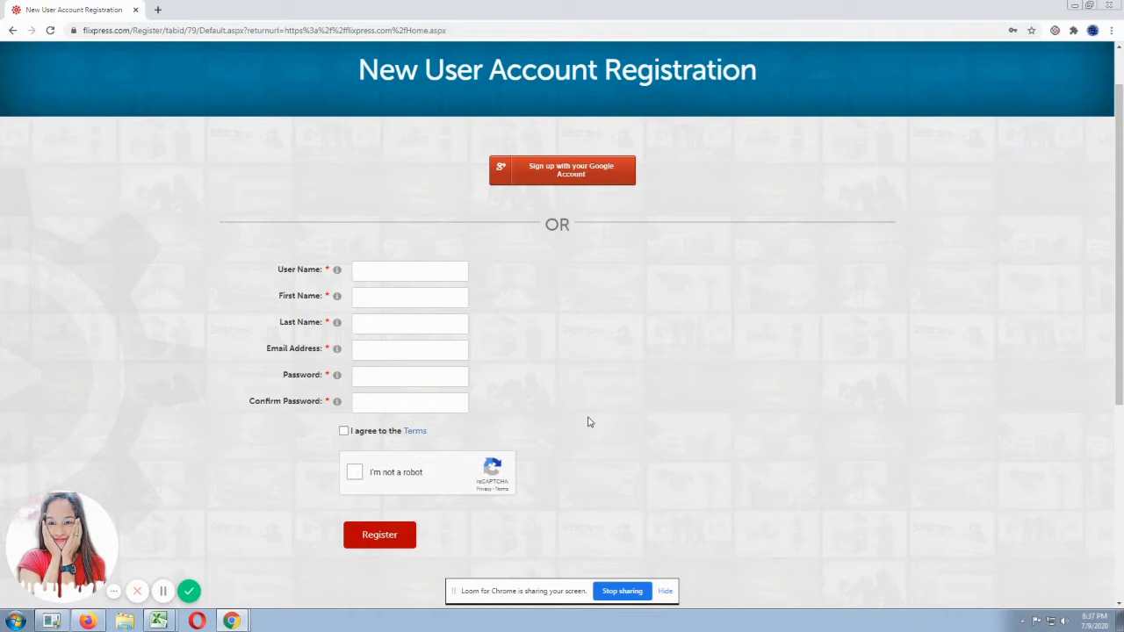
pyautogui.scroll(1, 588, 422)
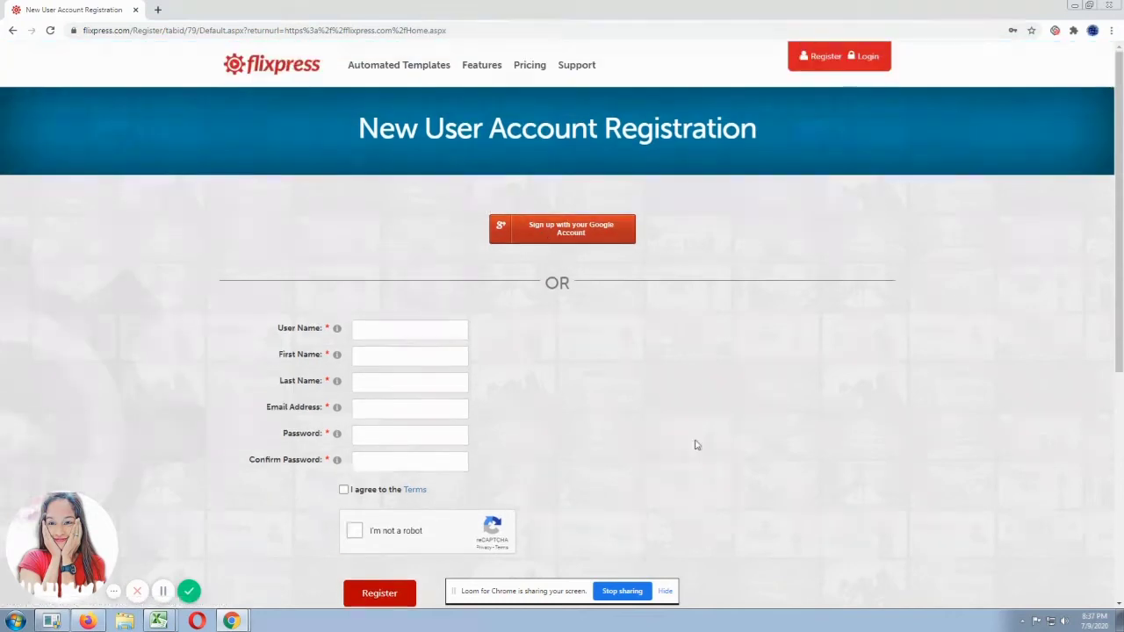
pyautogui.scroll(-4, 567, 464)
pyautogui.scroll(4, 567, 465)
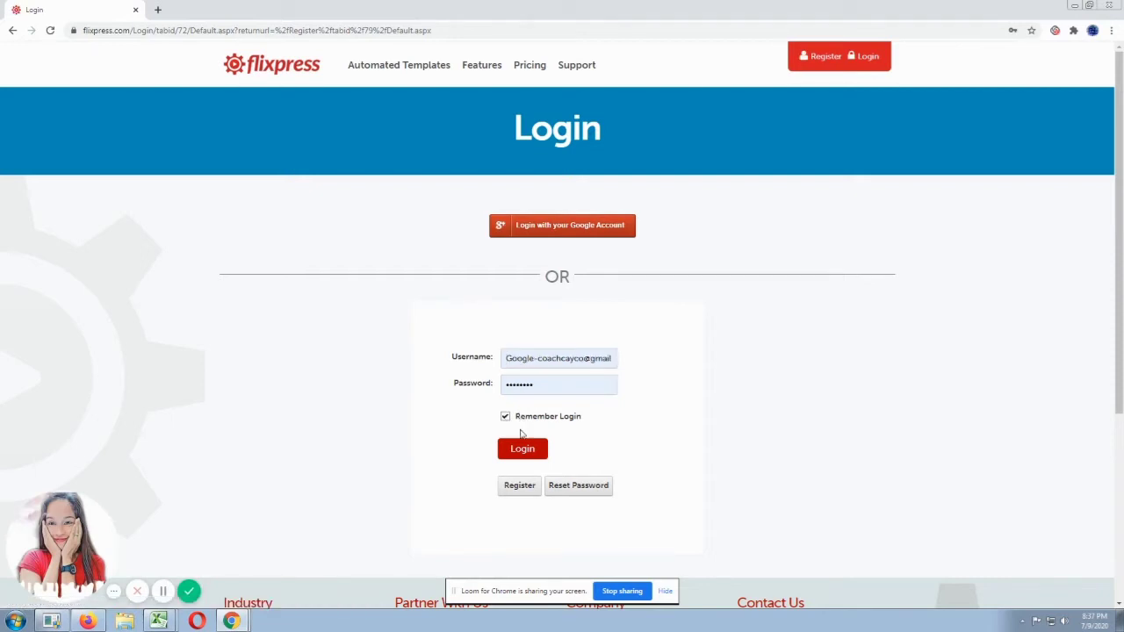
# Step: Log in to Flixpress and browse the Automated Templates gallery
pyautogui.click(523, 449)
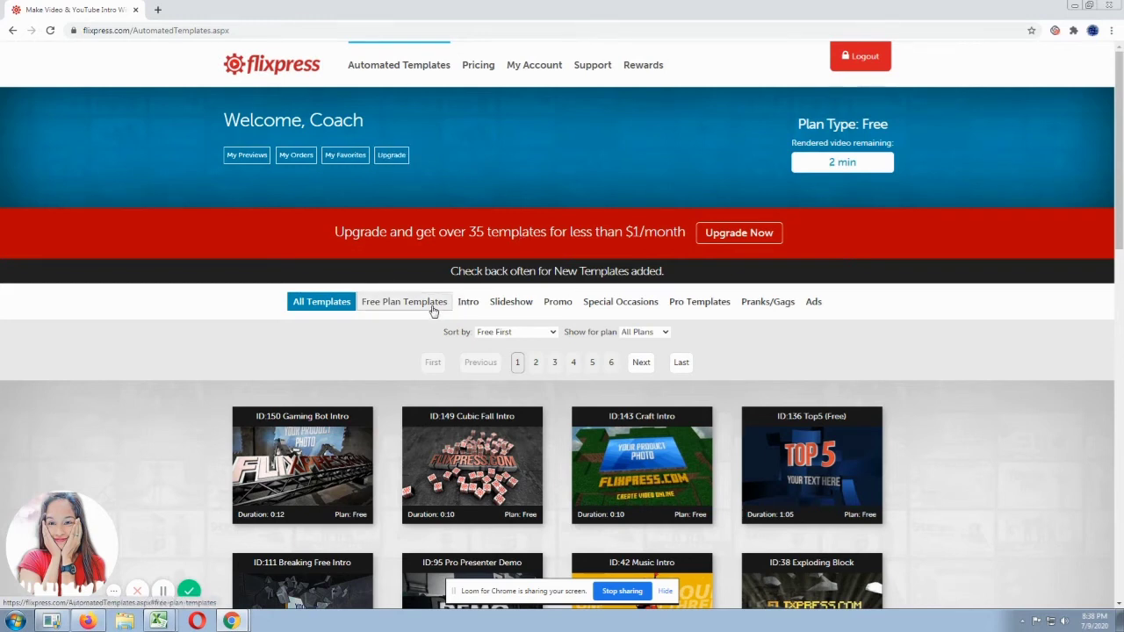
pyautogui.scroll(-3, 431, 306)
pyautogui.scroll(-2, 776, 258)
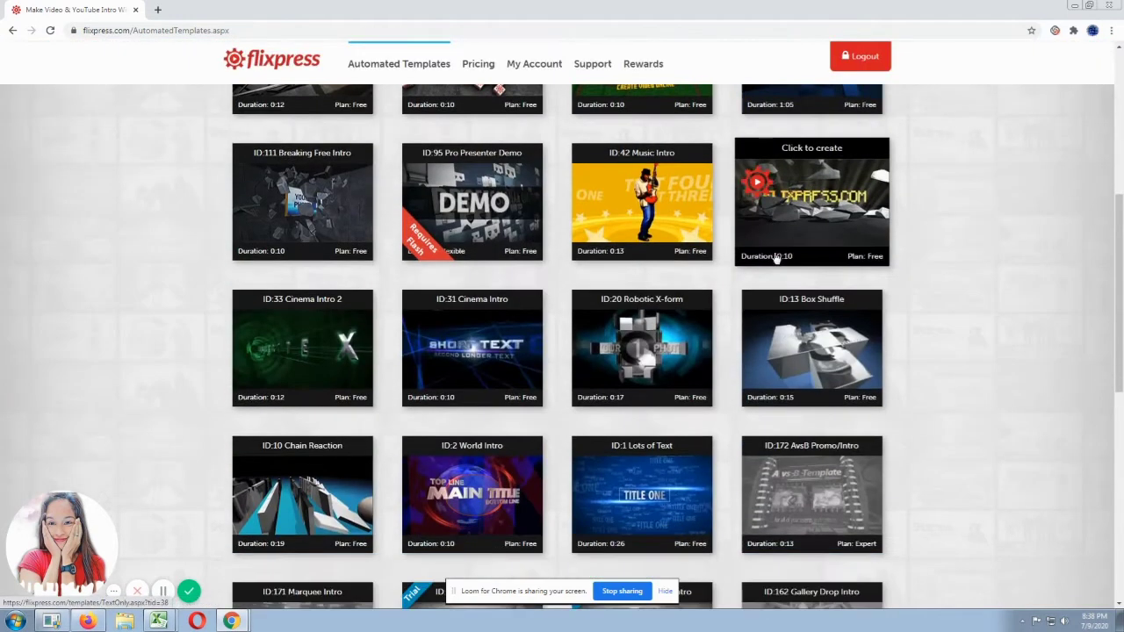
pyautogui.scroll(4, 755, 274)
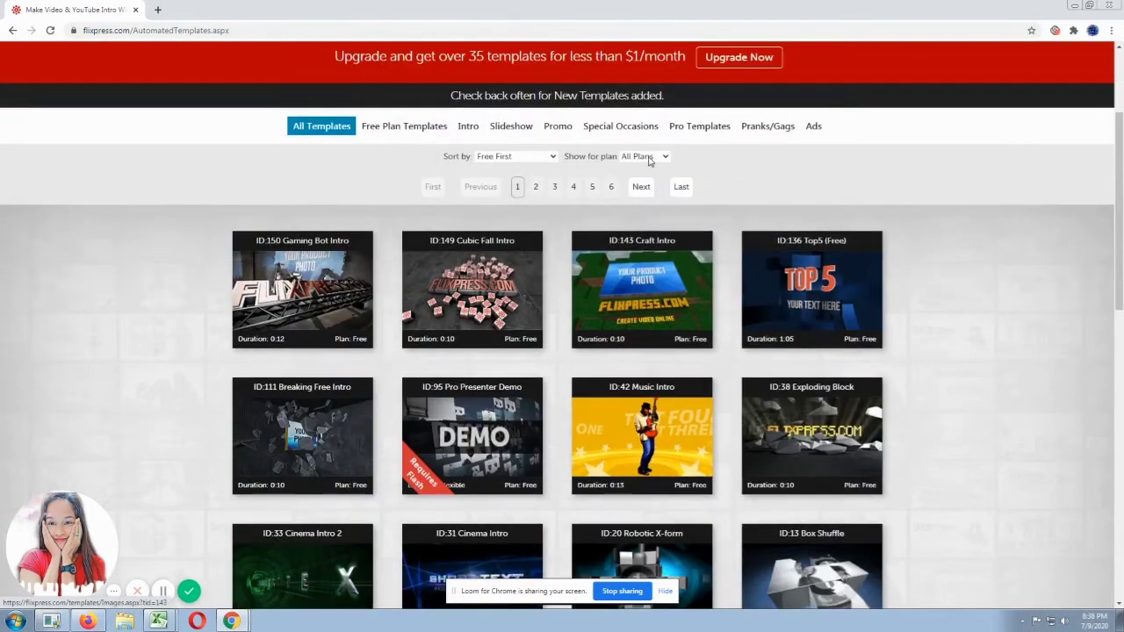
pyautogui.scroll(2, 667, 205)
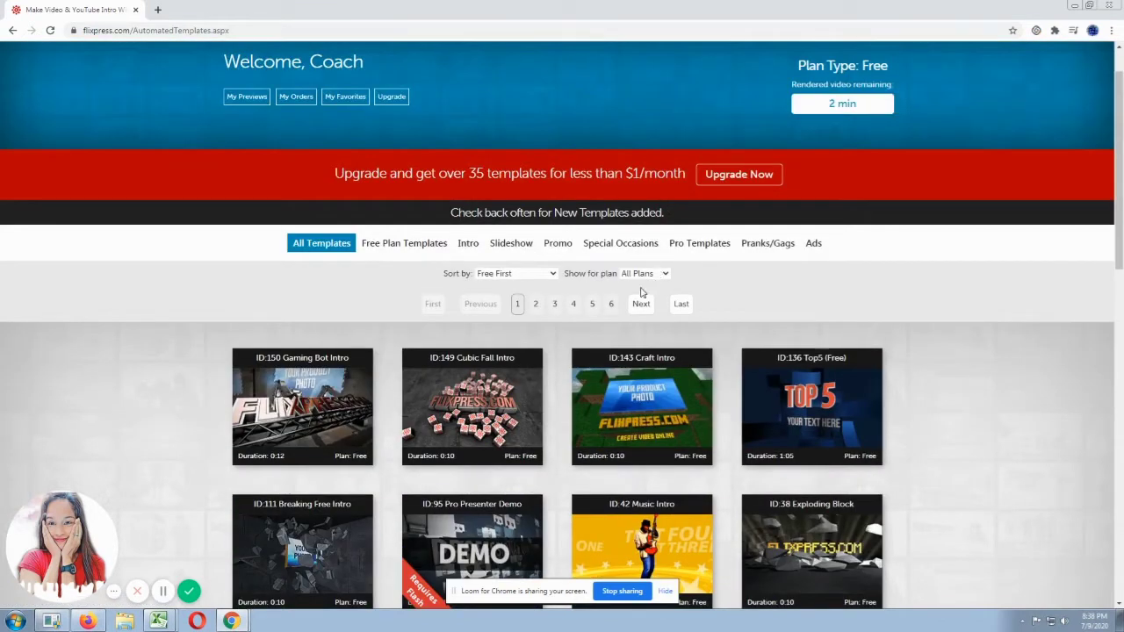
# Step: Filter the templates to the Free plan and scroll through the results
pyautogui.click(634, 273)
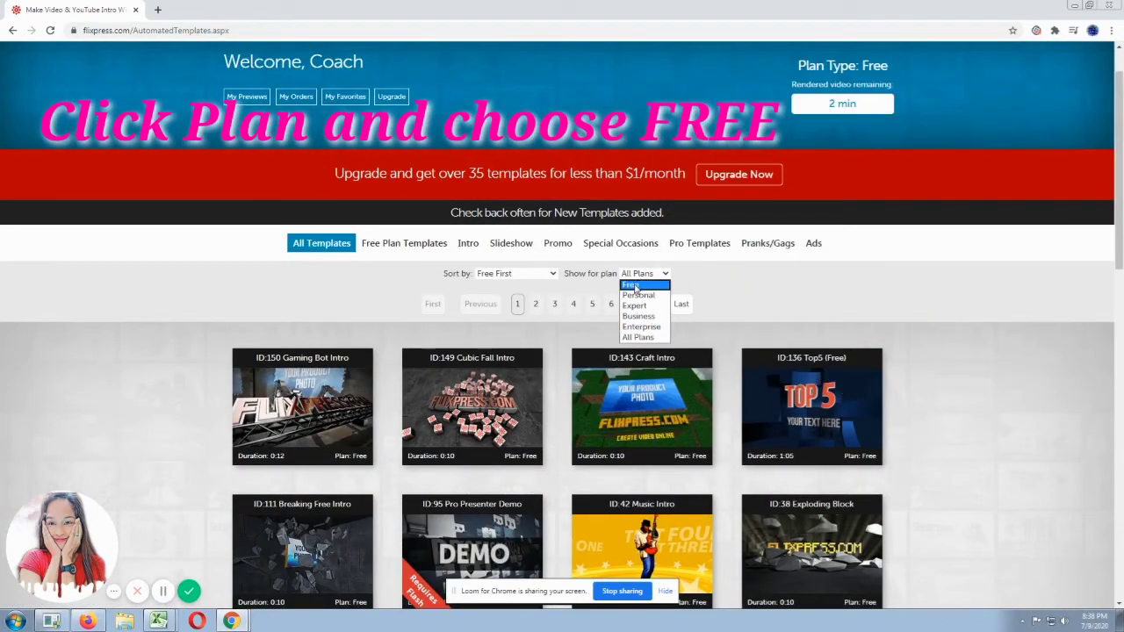
pyautogui.click(635, 285)
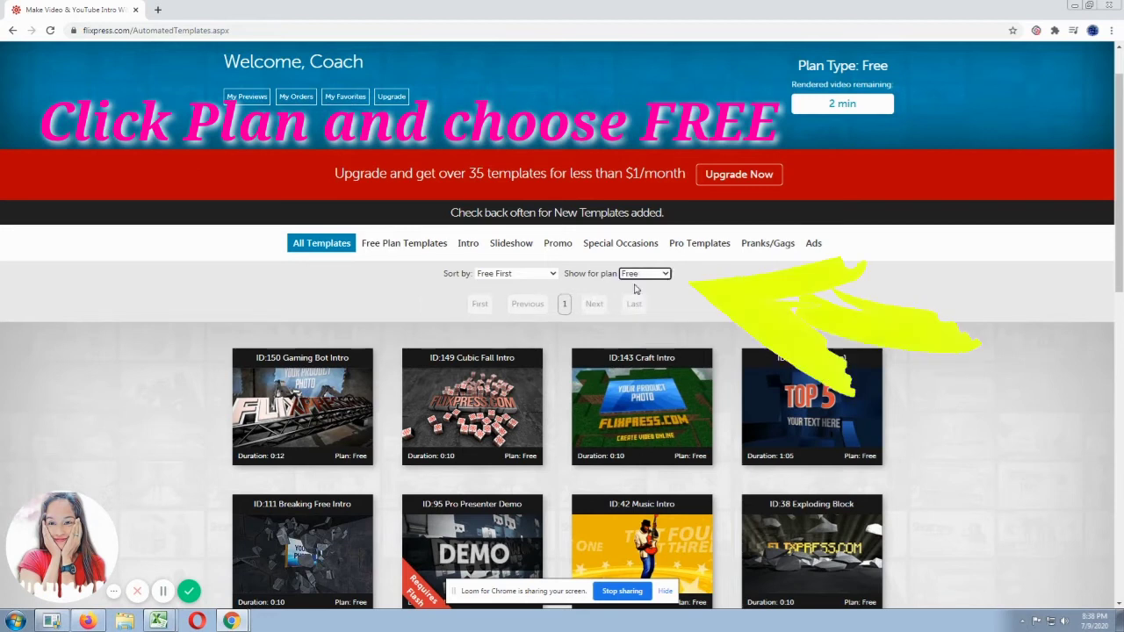
pyautogui.scroll(-1, 772, 316)
pyautogui.scroll(-5, 786, 332)
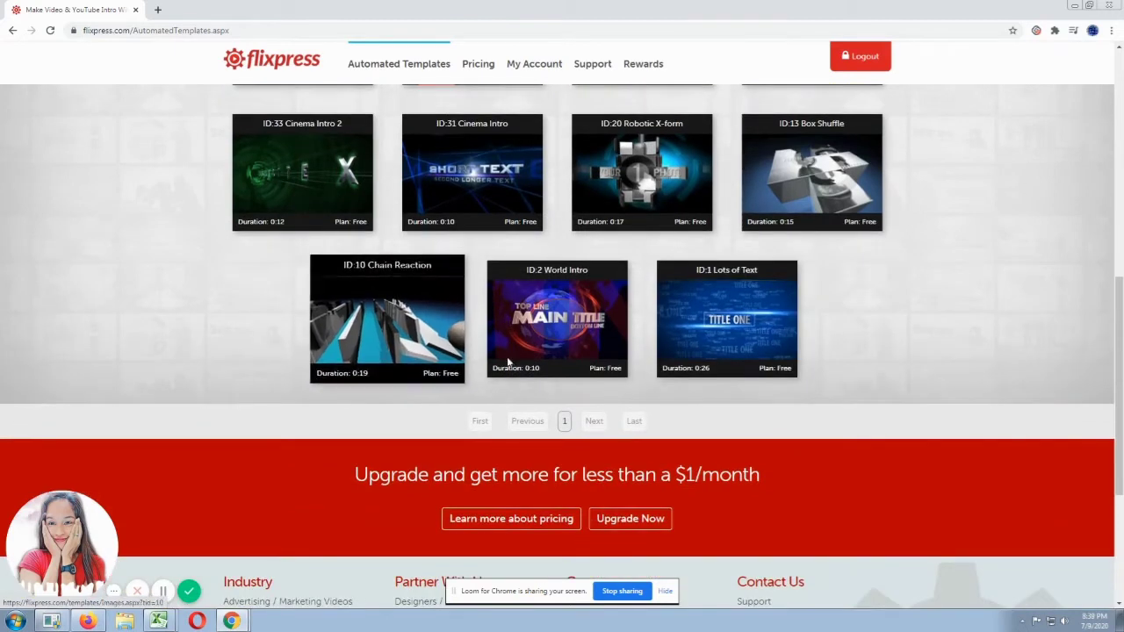
pyautogui.scroll(1, 772, 299)
pyautogui.scroll(3, 771, 299)
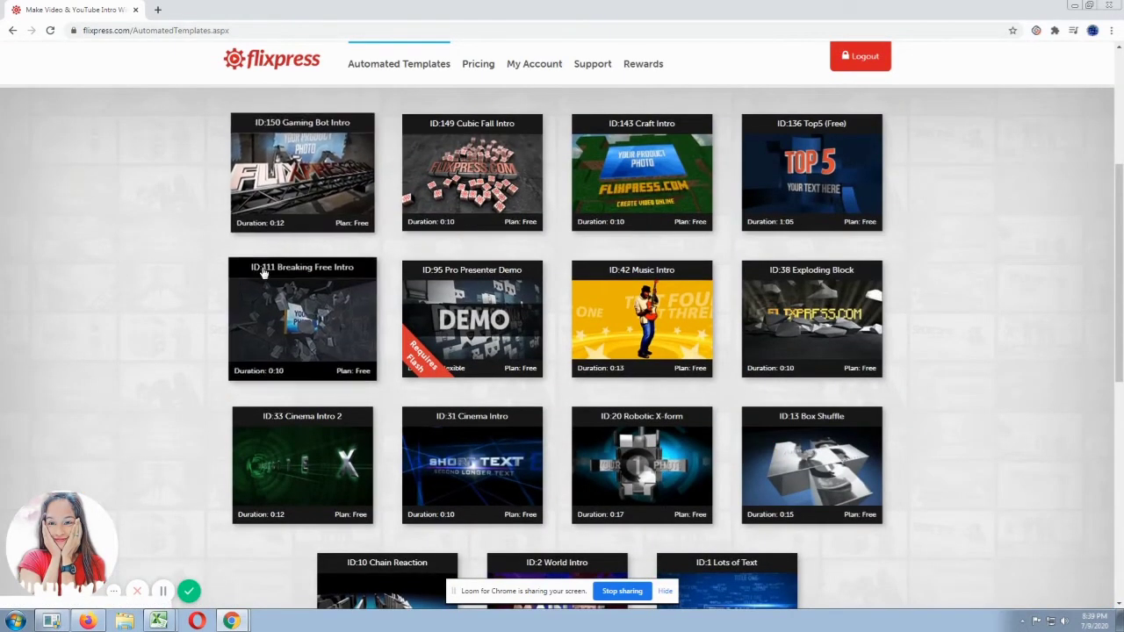
# Step: Open the T149 Cubic Fall Intro preview and choose Customize Now
pyautogui.click(471, 180)
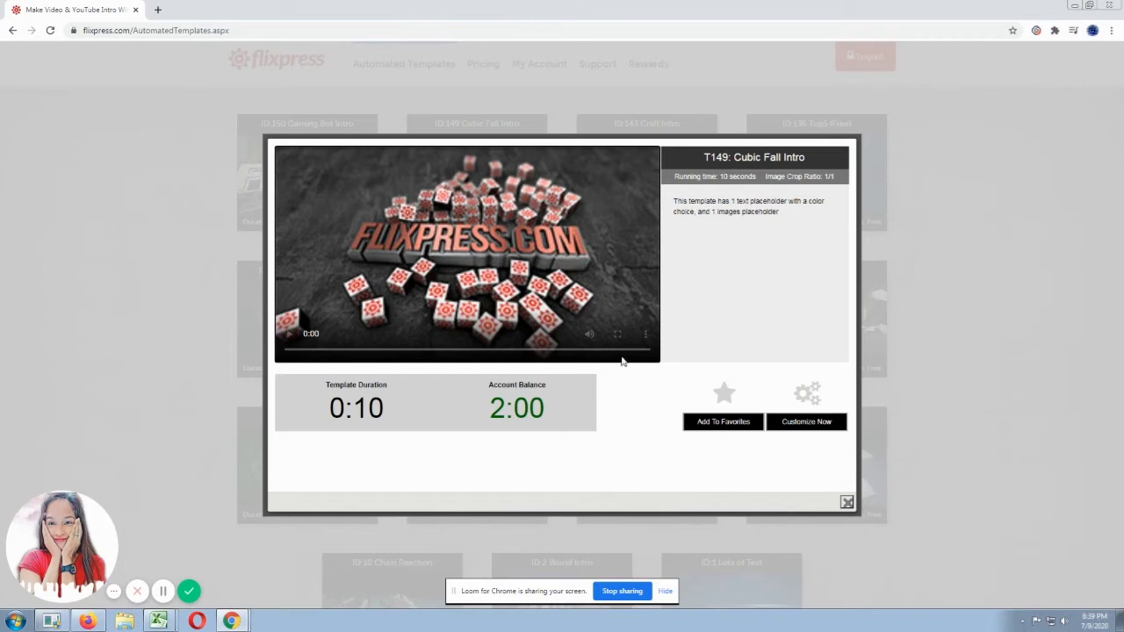
pyautogui.click(792, 426)
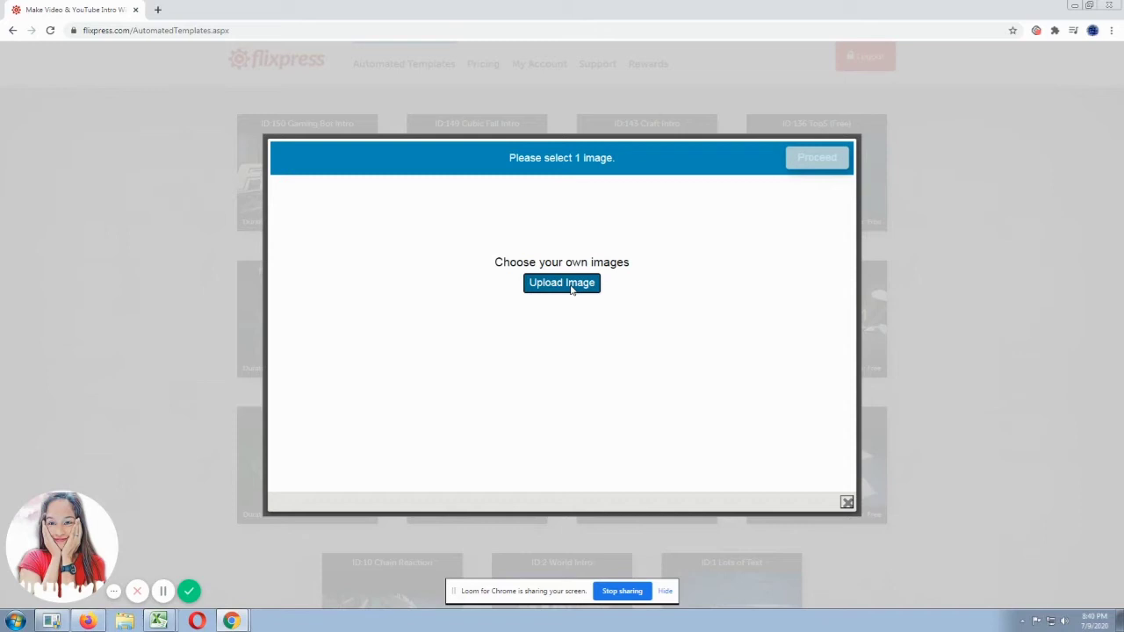
# Step: Upload the first portrait photo from Pictures > my pic > 2019 > Cartooning
pyautogui.click(570, 289)
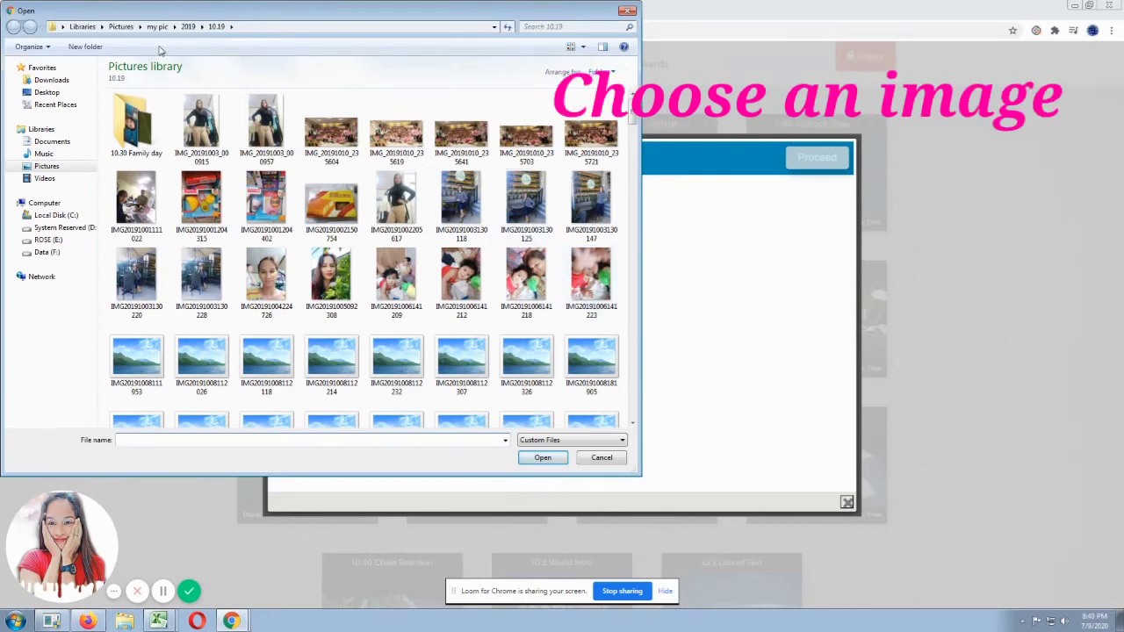
pyautogui.click(187, 27)
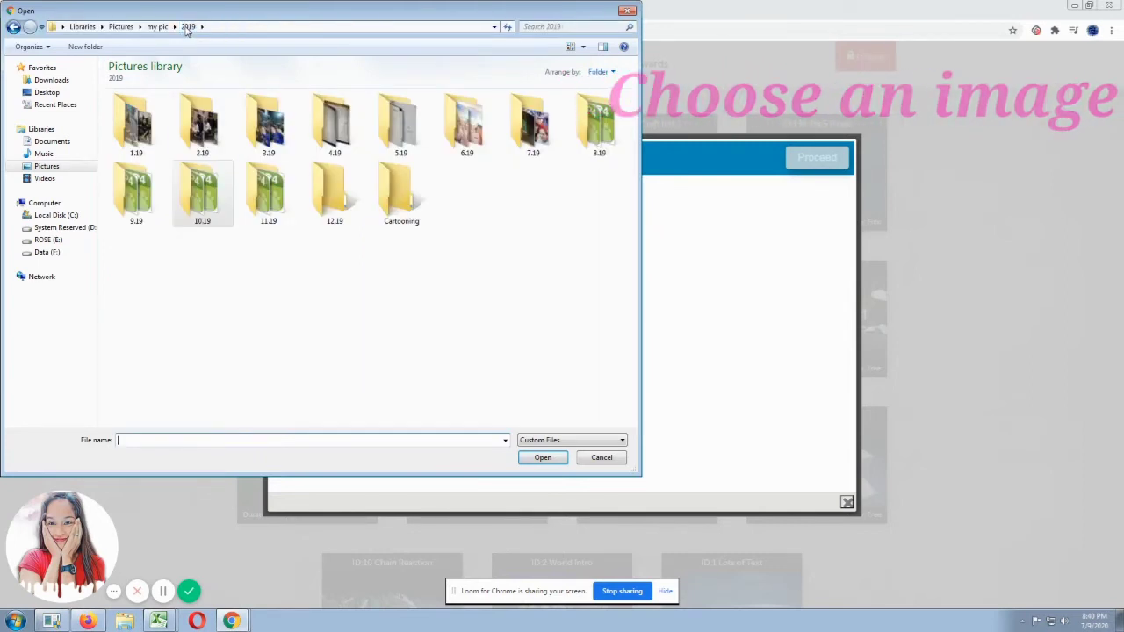
pyautogui.hotkey('alt', 'Up')
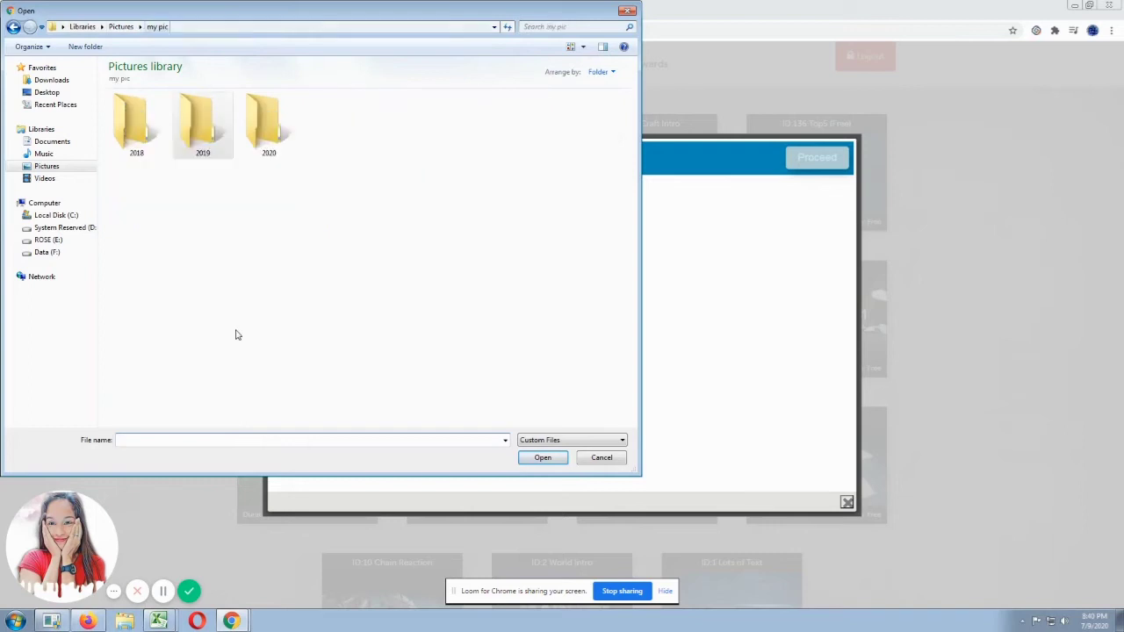
pyautogui.doubleClick(213, 133)
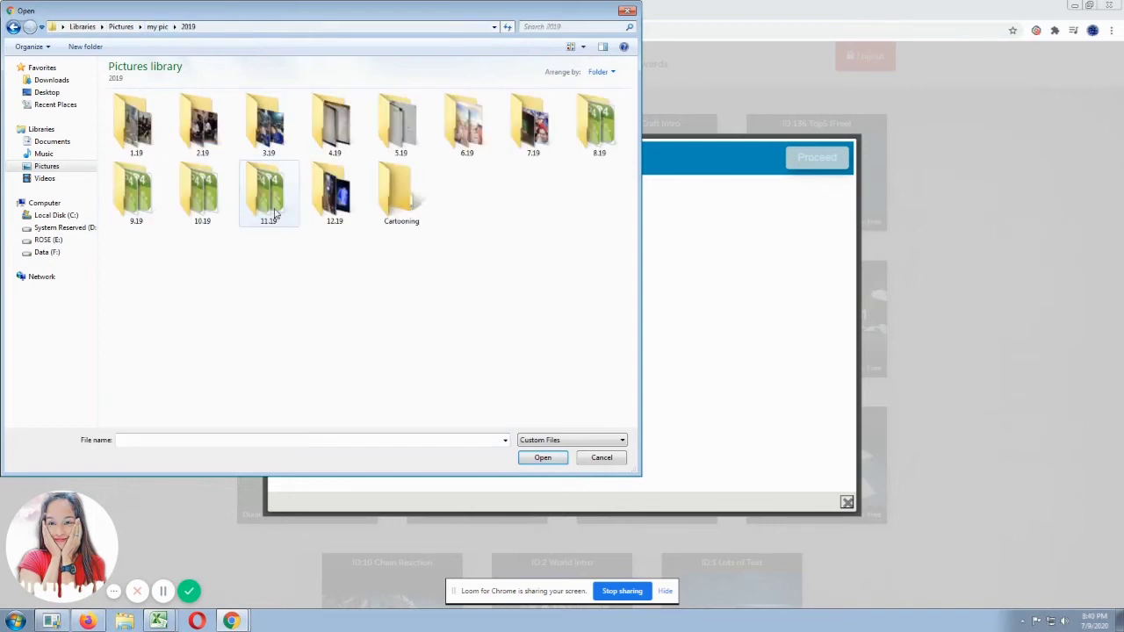
pyautogui.doubleClick(404, 204)
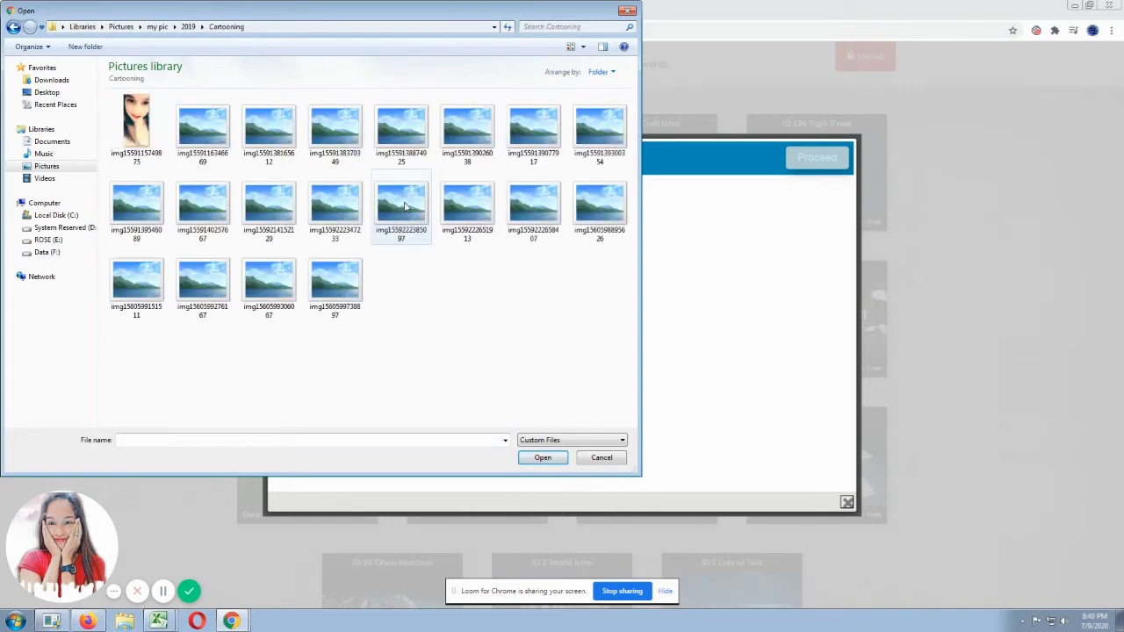
pyautogui.click(141, 139)
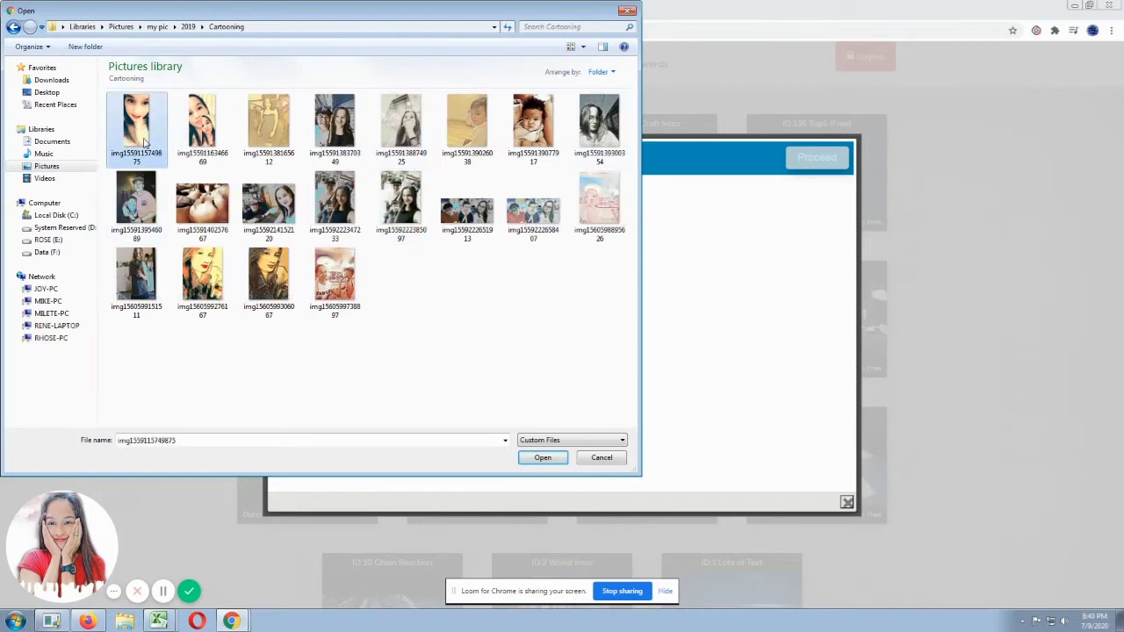
pyautogui.click(540, 458)
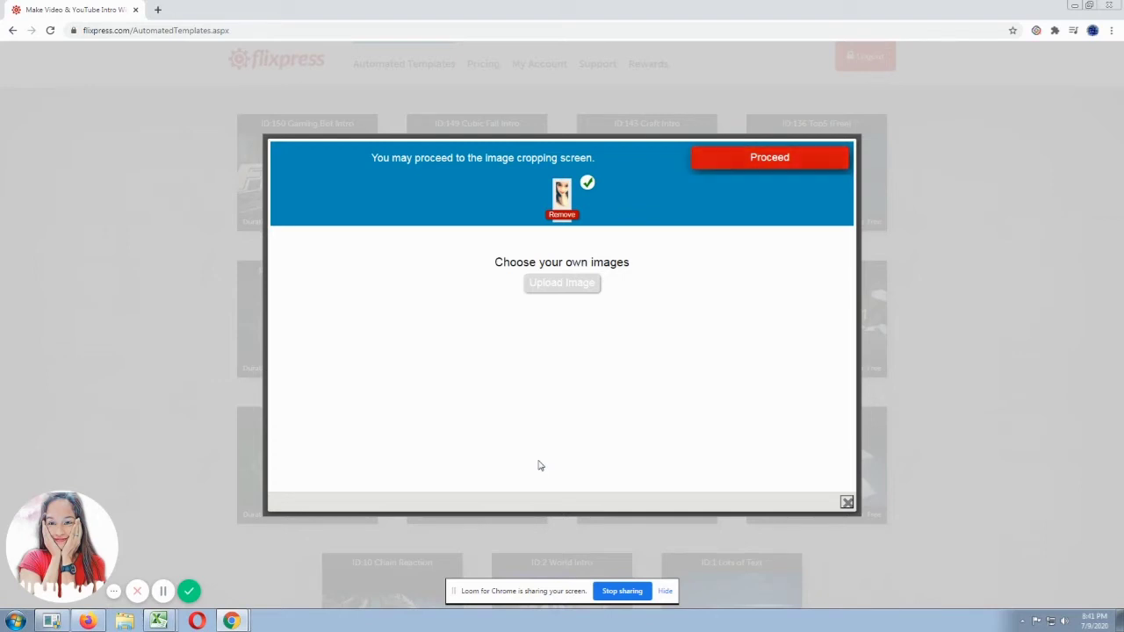
# Step: Move the crop box lower to frame the face and confirm the crop
pyautogui.click(774, 161)
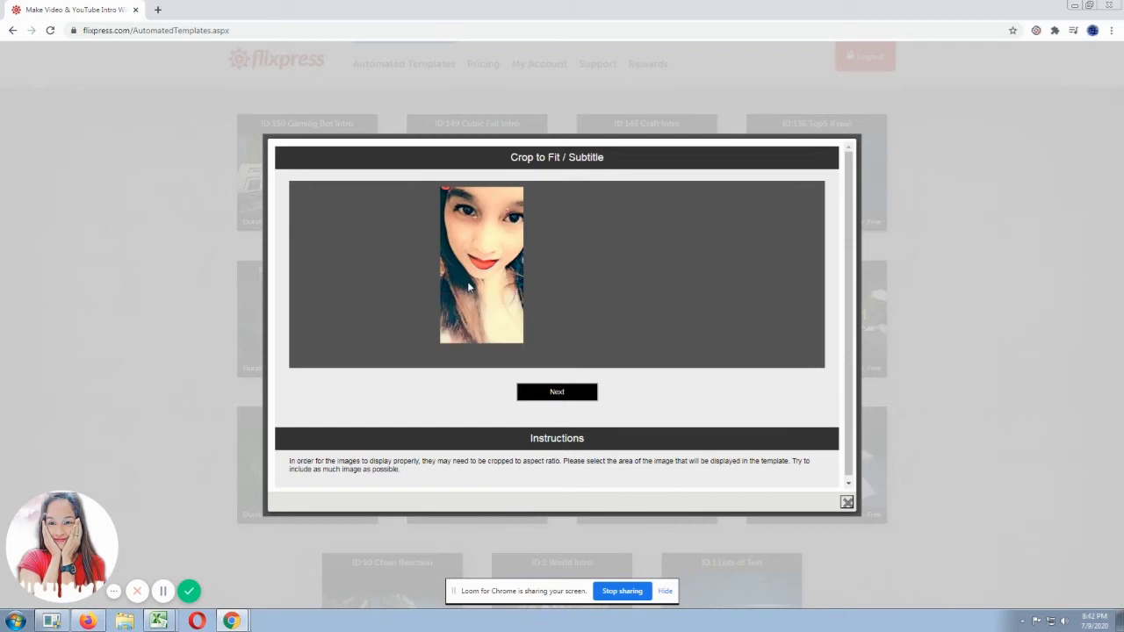
pyautogui.moveTo(494, 235)
pyautogui.mouseDown()
pyautogui.moveTo(490, 269)
pyautogui.moveTo(488, 252)
pyautogui.mouseUp()
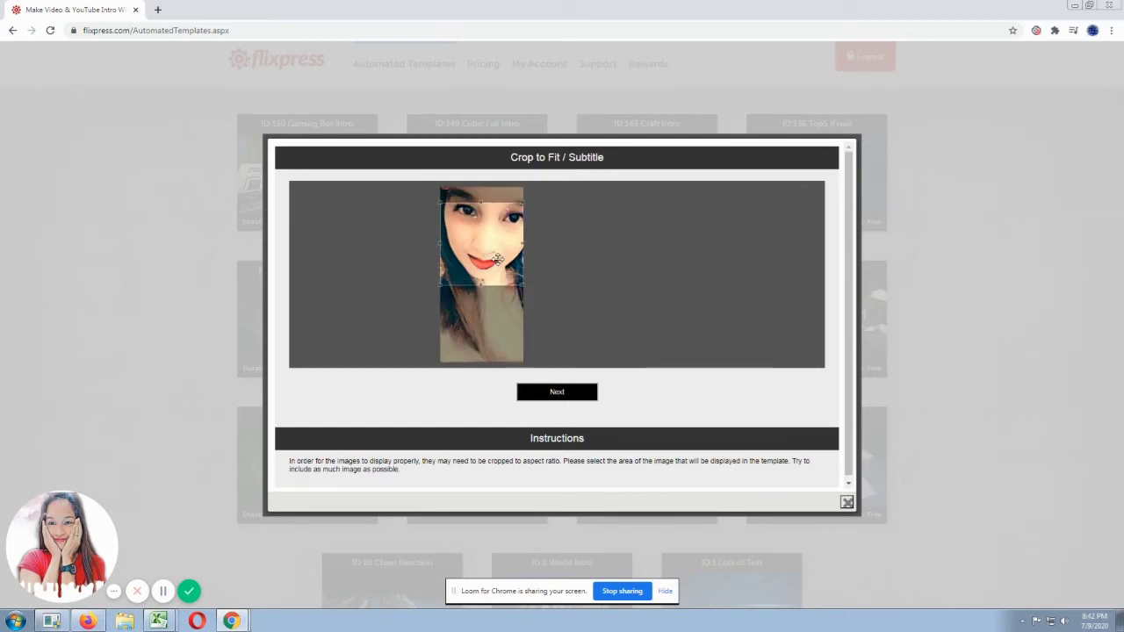
pyautogui.click(558, 394)
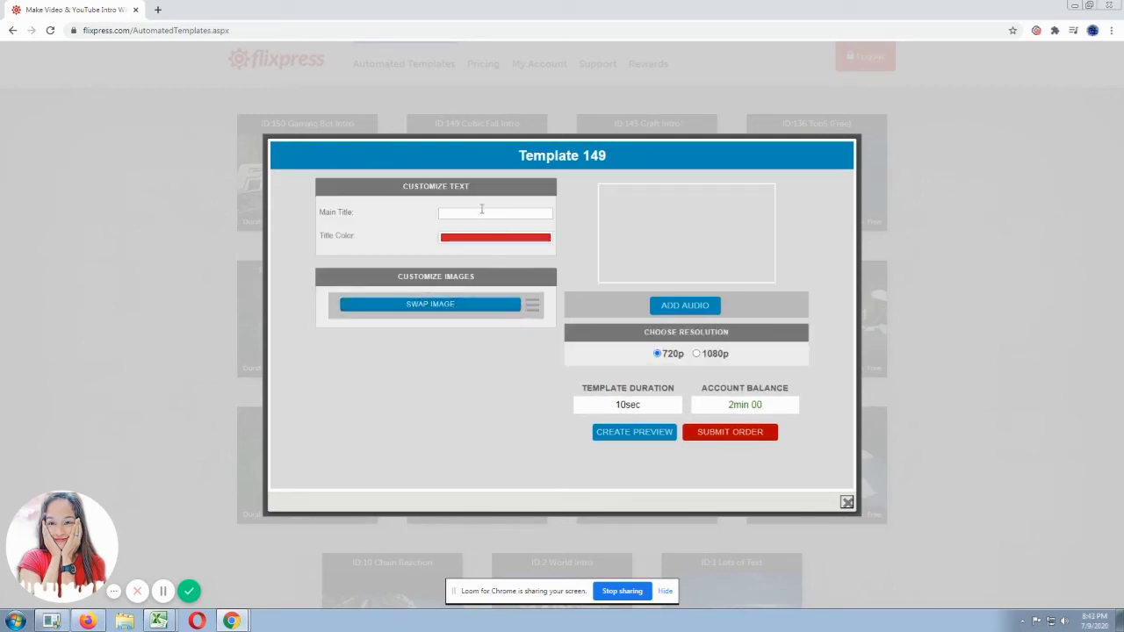
# Step: Enter the creator's name followed by VLOG as the main title, fixing the typo
pyautogui.click(478, 212)
pyautogui.write('R')
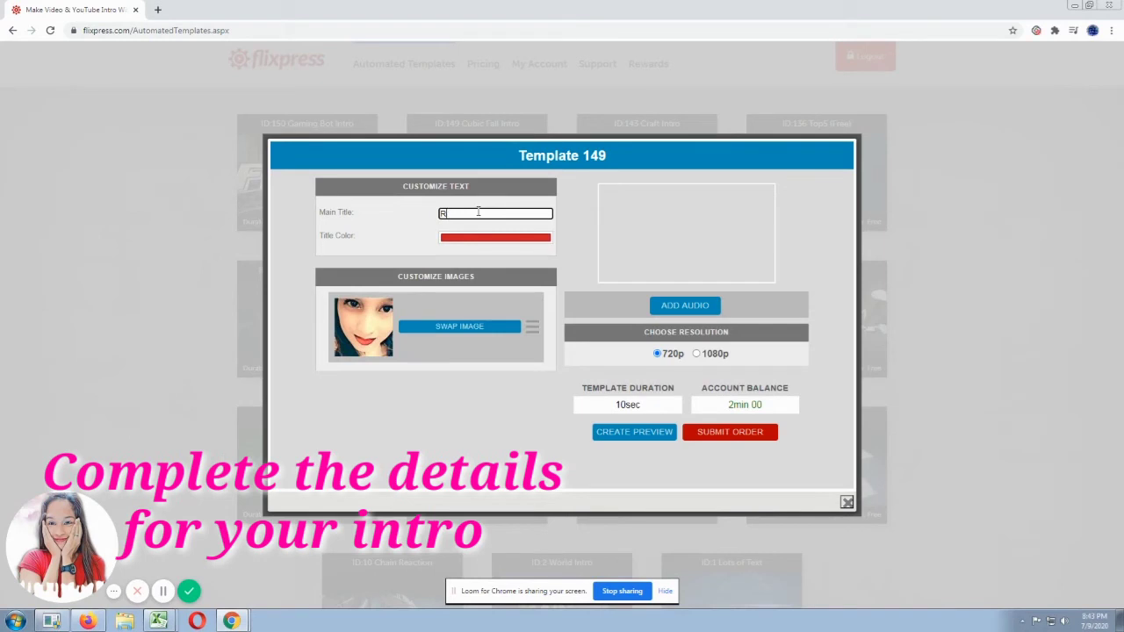
pyautogui.write('osOSE CAYCO')
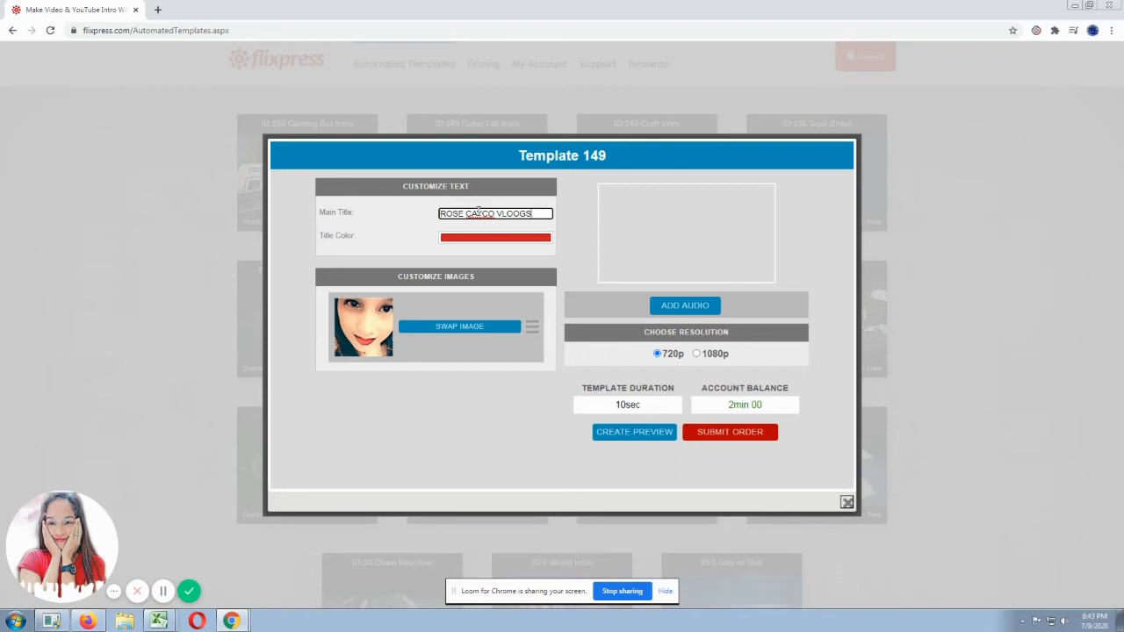
pyautogui.write(' VLOOGS')
pyautogui.press('BackSpace')
pyautogui.write('G')
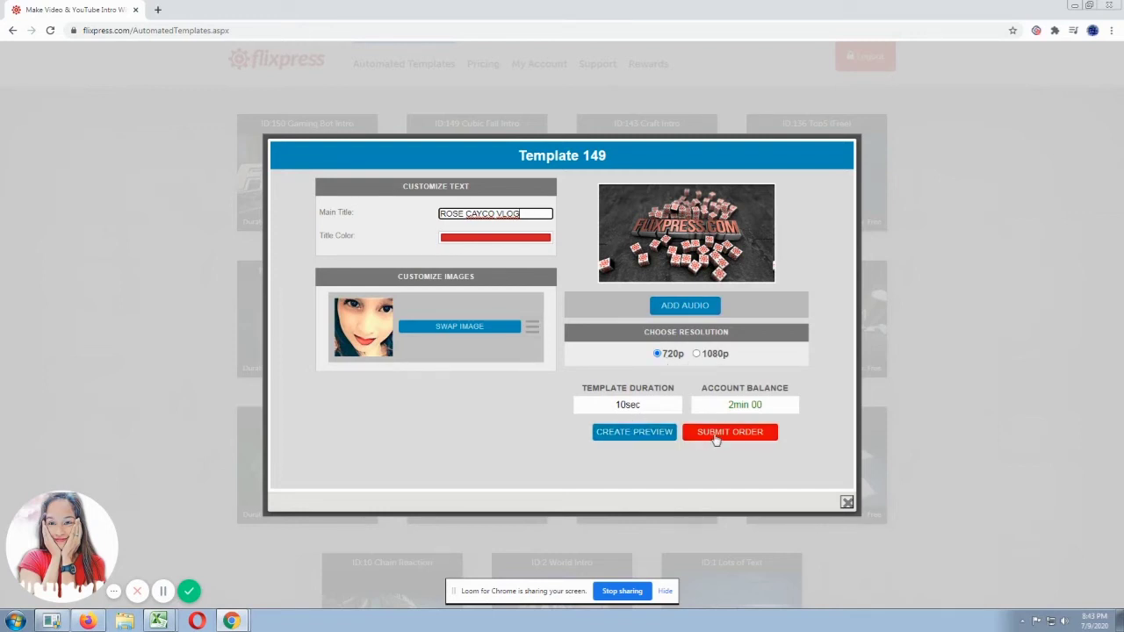
# Step: Render a watermarked preview of the customized intro and go to My Previews
pyautogui.click(633, 431)
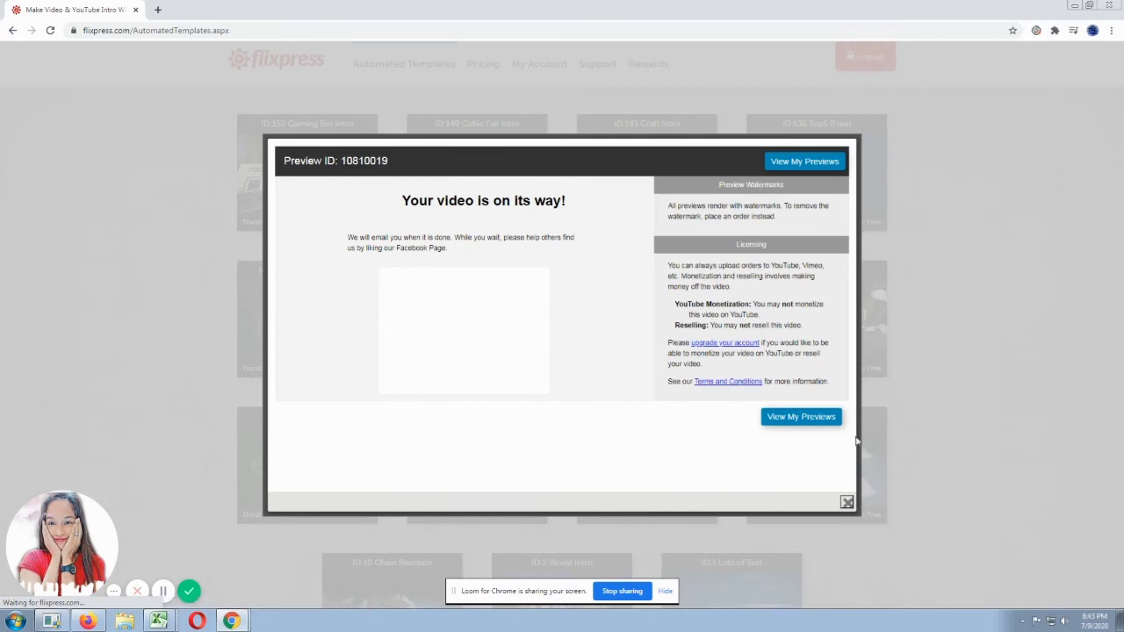
pyautogui.click(805, 423)
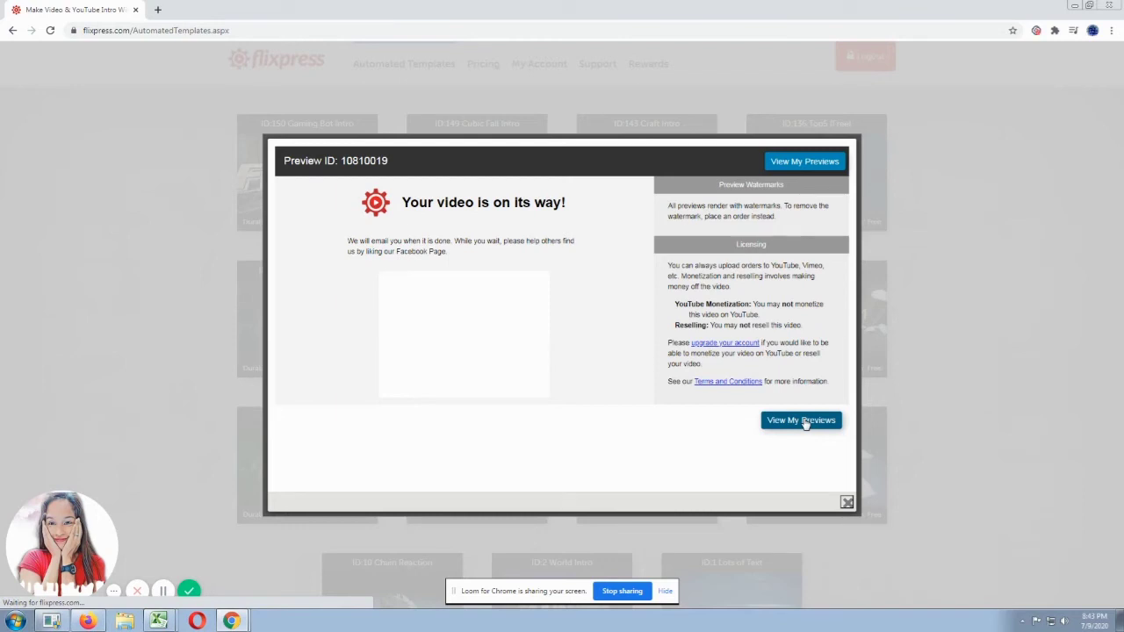
pyautogui.click(801, 425)
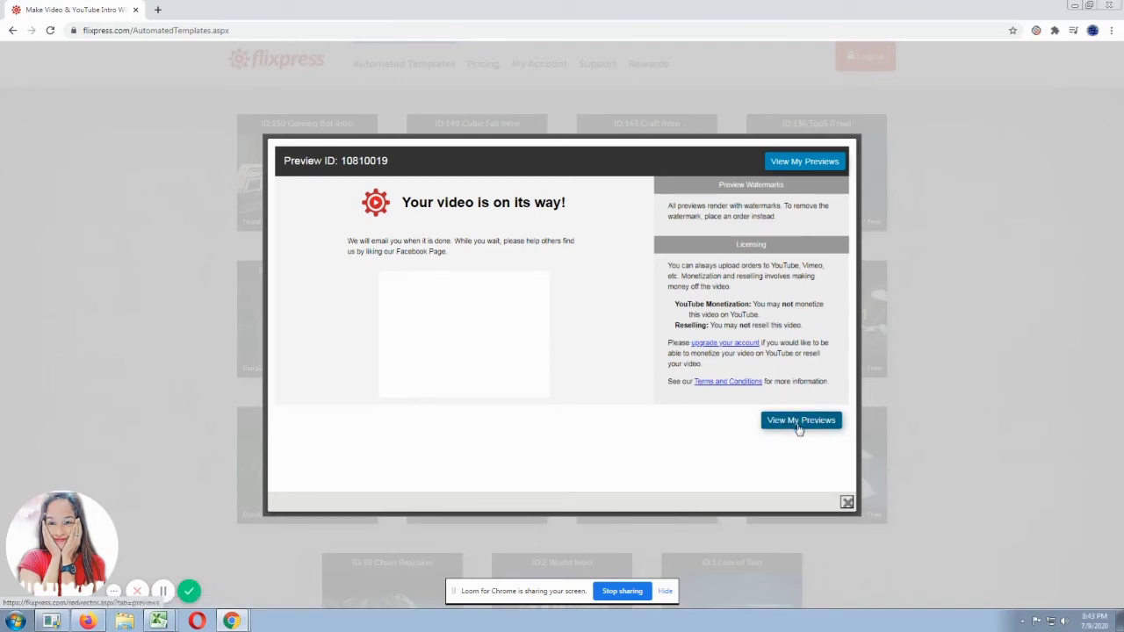
# Step: Open the new Cubic Fall Intro preview from the first card's Download & Share options
pyautogui.click(799, 425)
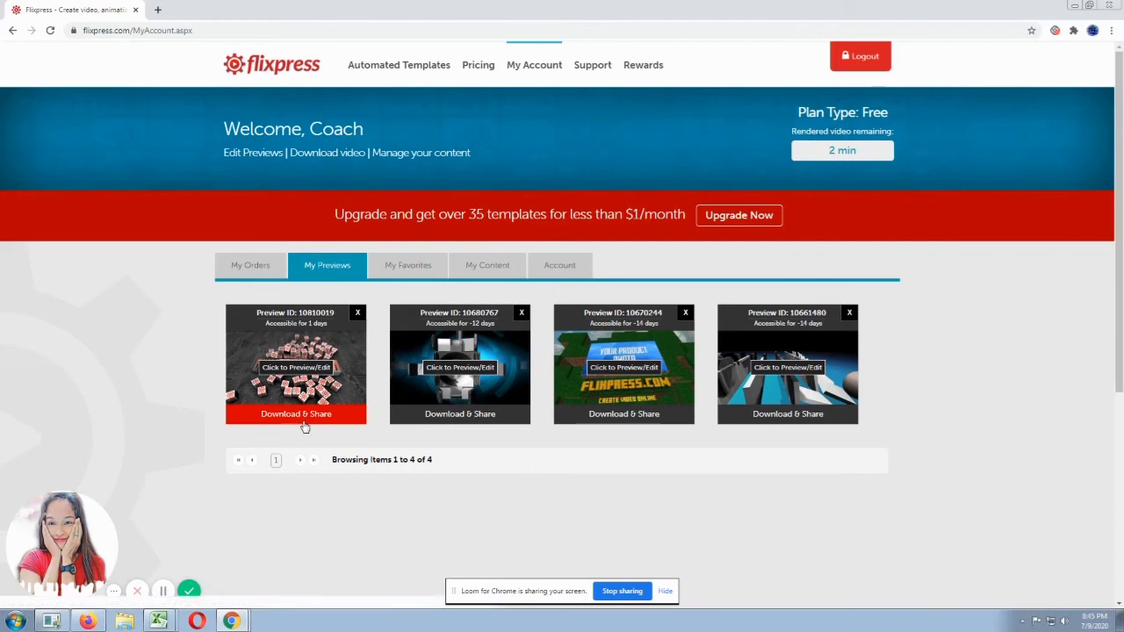
pyautogui.click(302, 423)
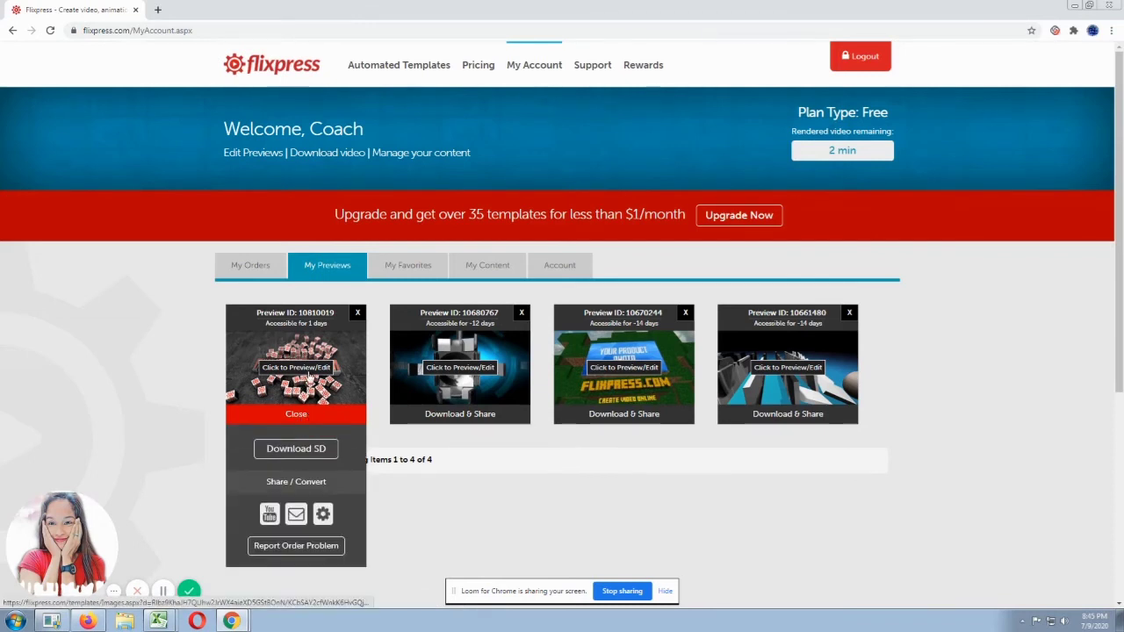
pyautogui.click(308, 374)
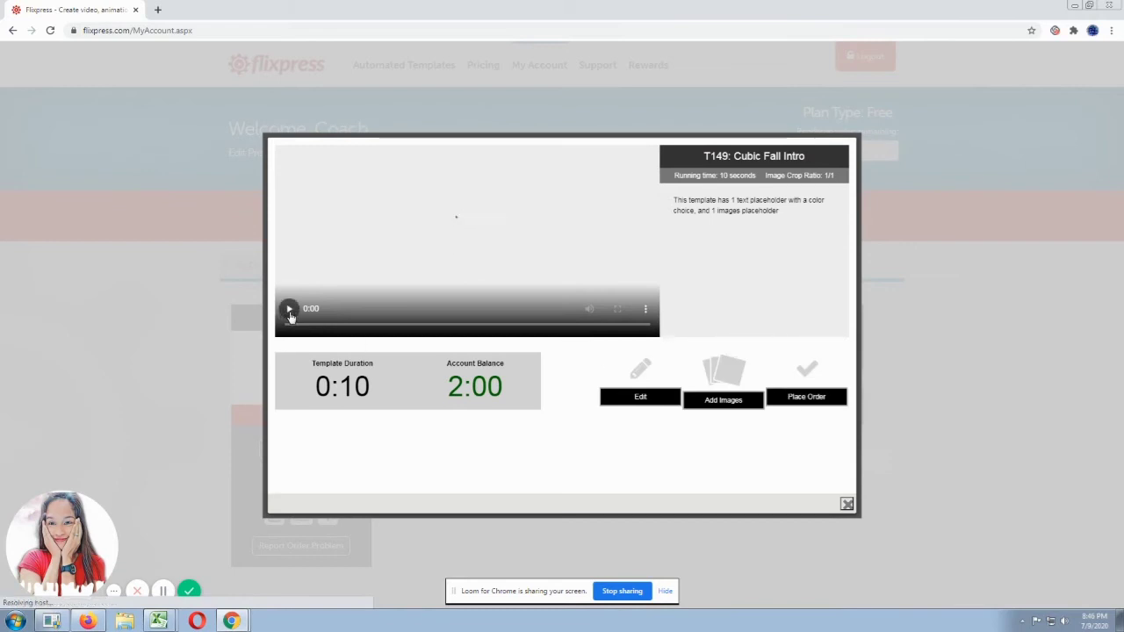
# Step: Play the Cubic Fall Intro preview and place an order for it
pyautogui.click(289, 312)
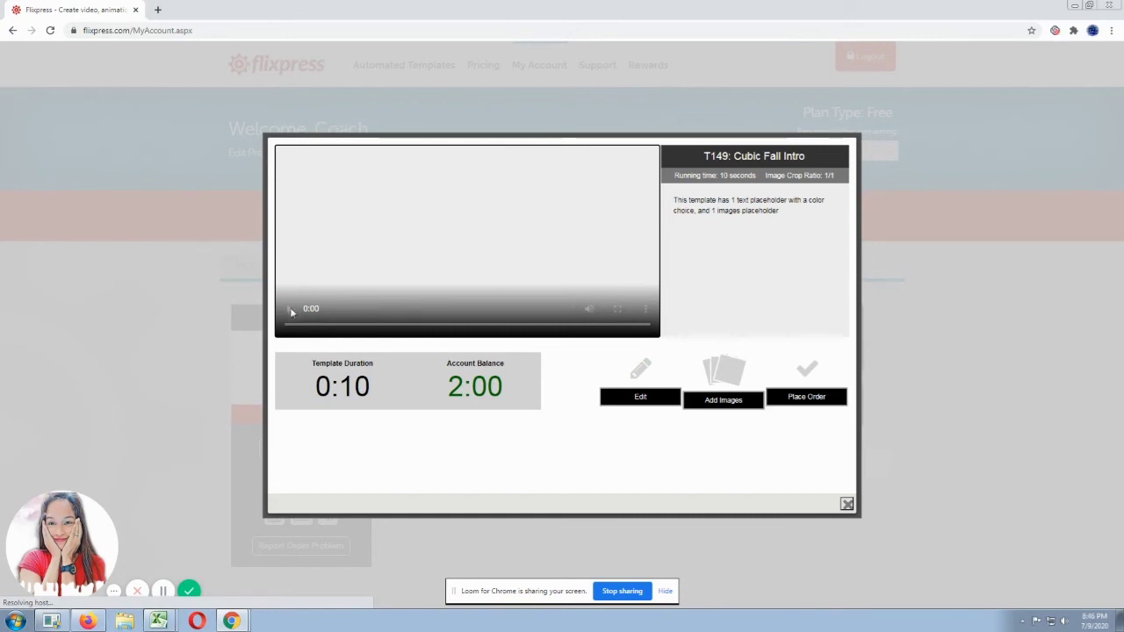
pyautogui.click(800, 399)
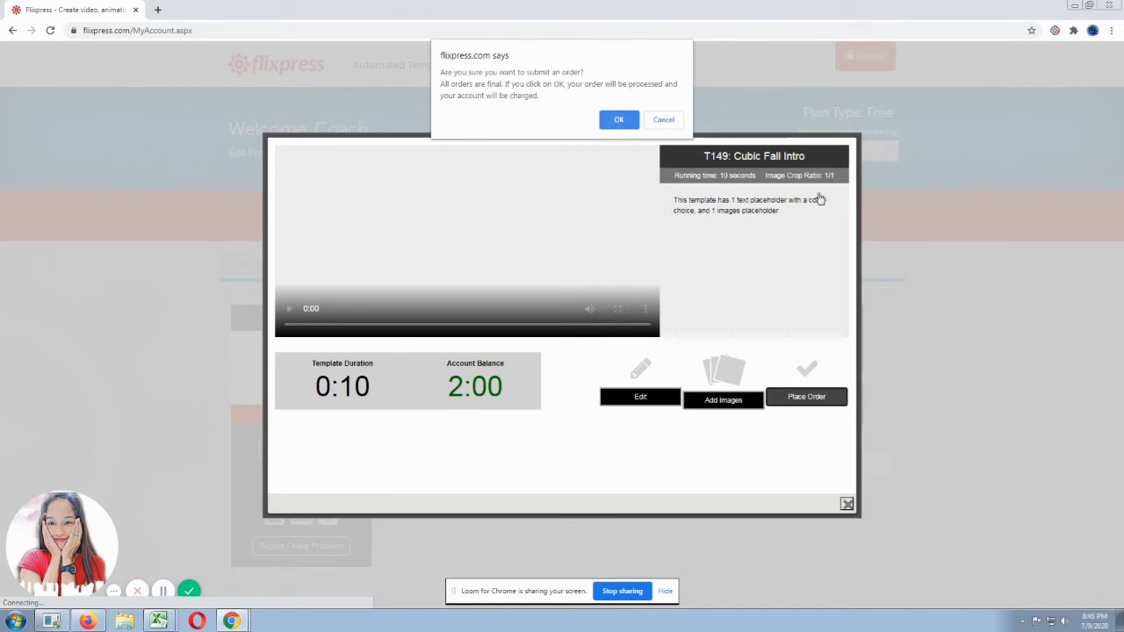
# Step: Submit the Cubic Fall Intro order and view it at the top of My Orders
pyautogui.click(618, 120)
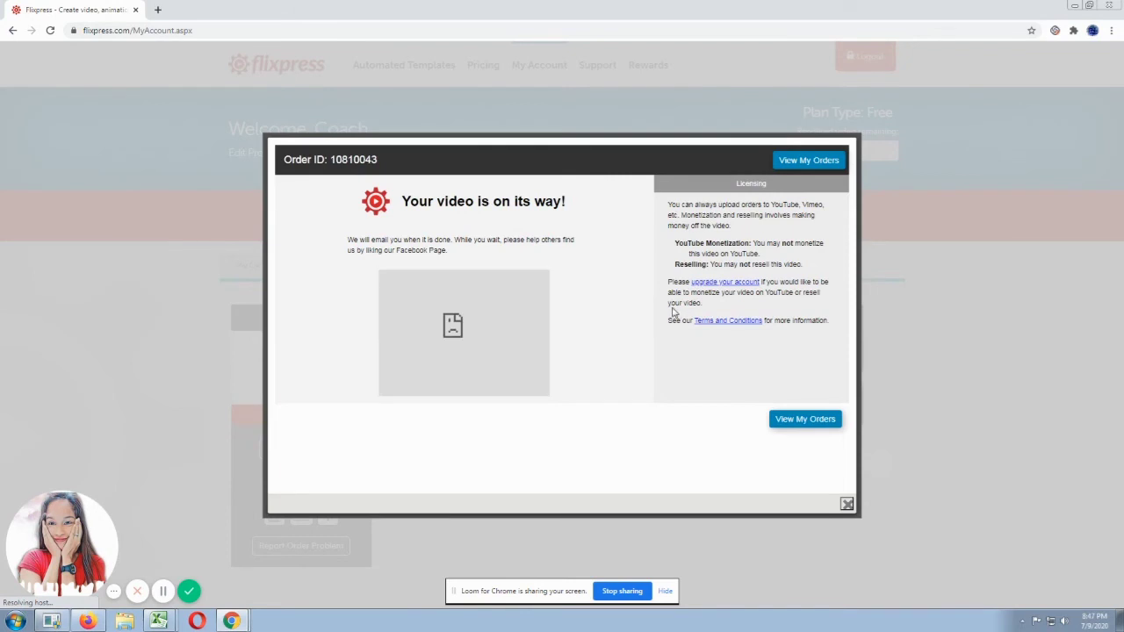
pyautogui.click(802, 420)
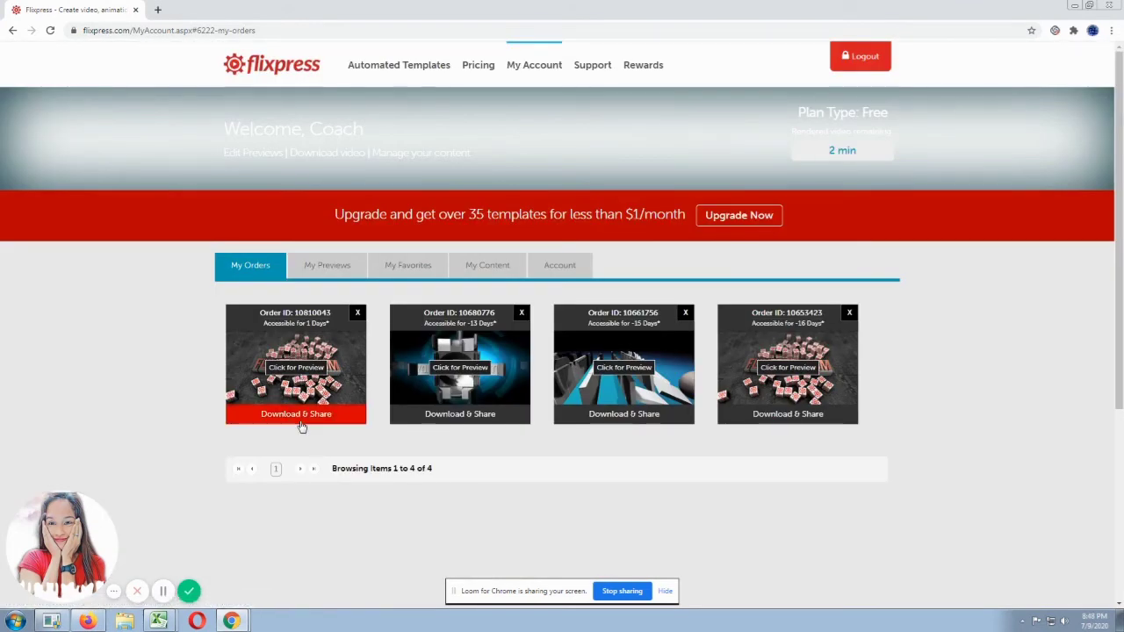
# Step: Download the new Cubic Fall Intro order as an HD MP4
pyautogui.click(301, 425)
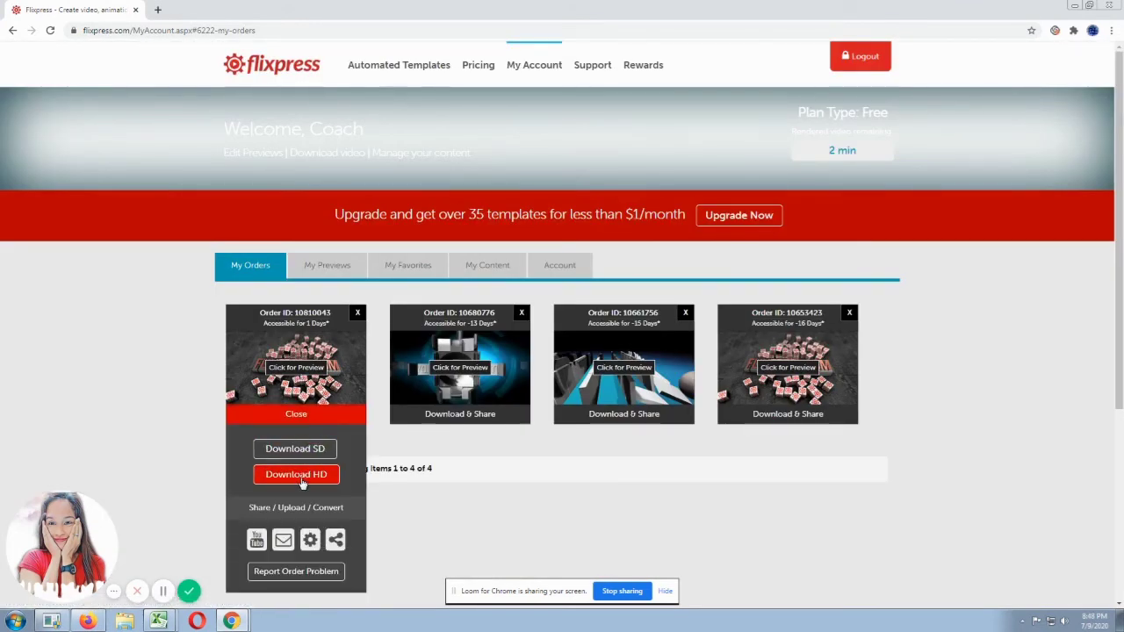
pyautogui.click(296, 474)
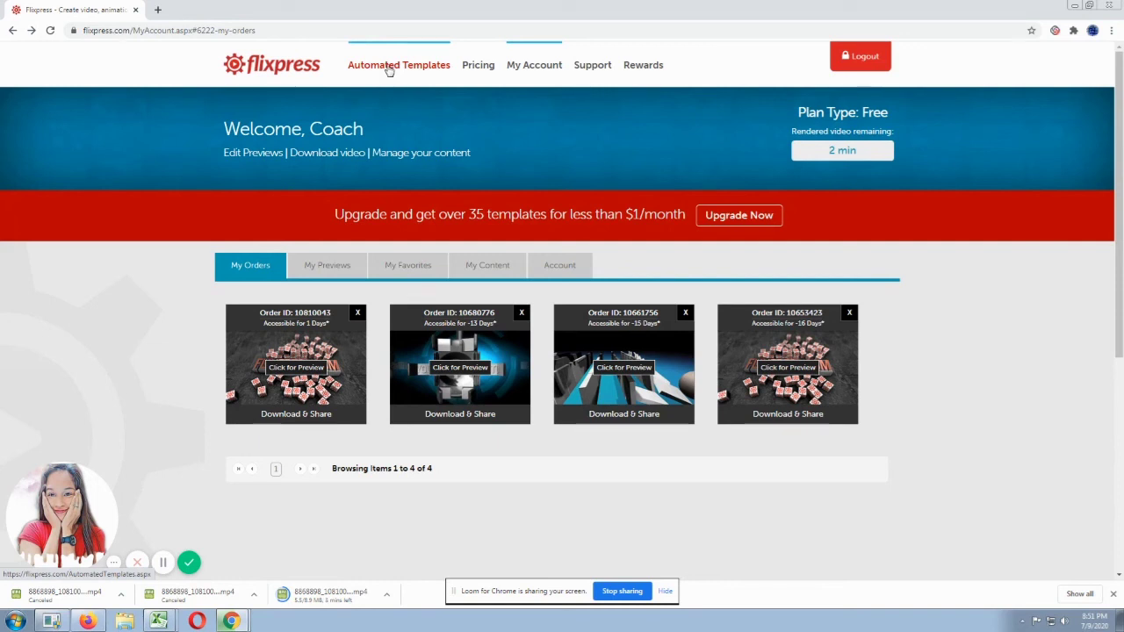
# Step: Return to the Automated Templates gallery and scroll through its template thumbnails
pyautogui.click(394, 70)
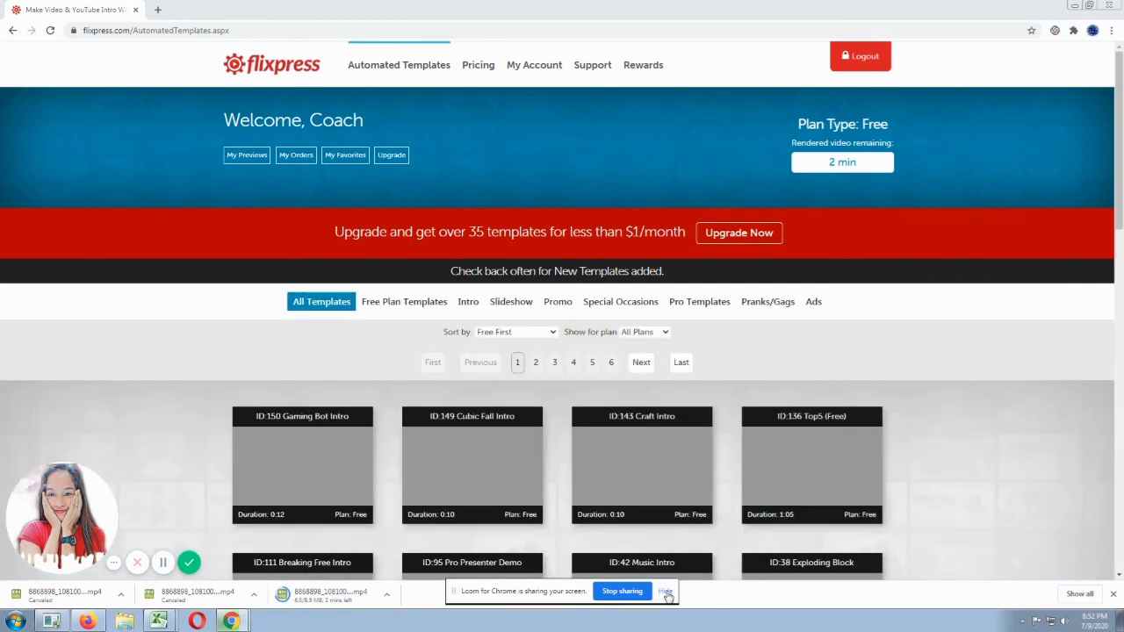
pyautogui.click(667, 595)
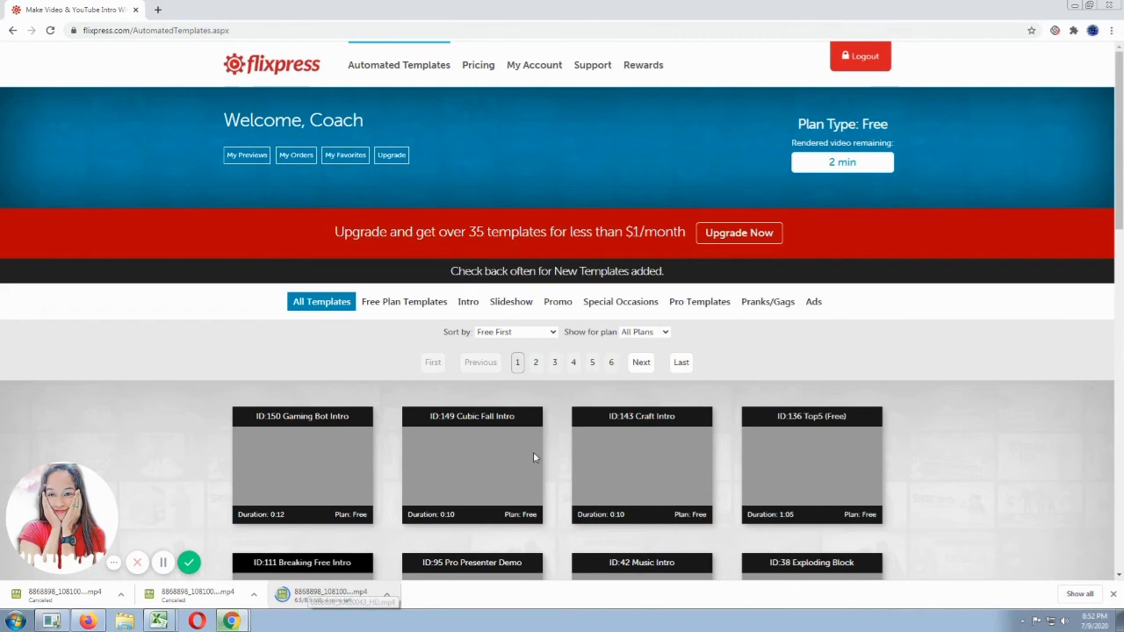
pyautogui.scroll(-1, 553, 447)
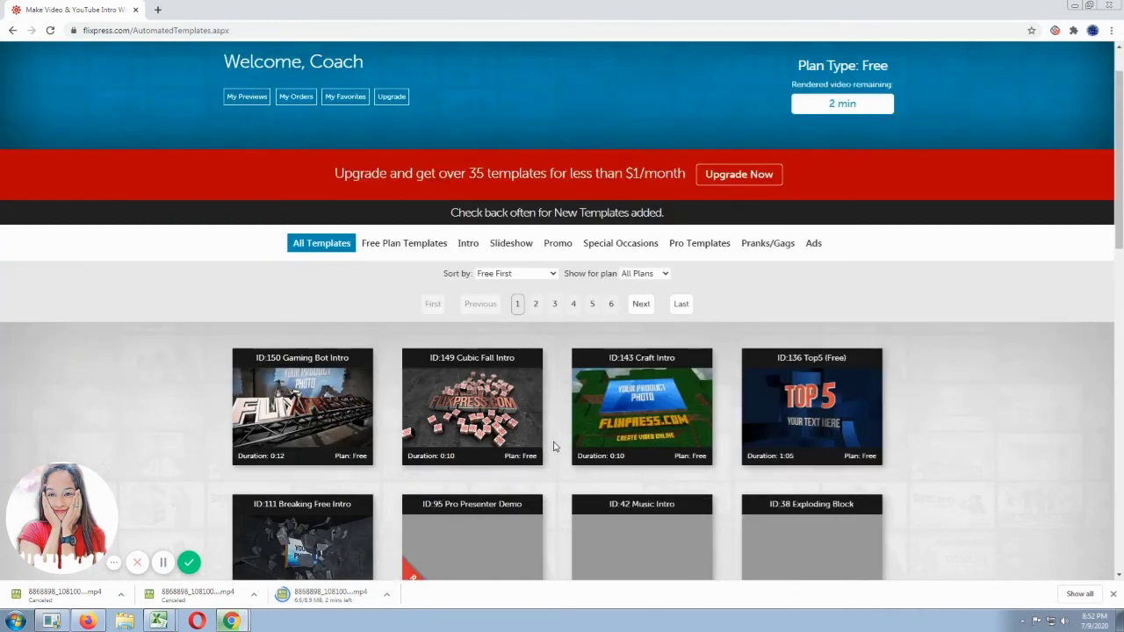
pyautogui.scroll(-1, 416, 395)
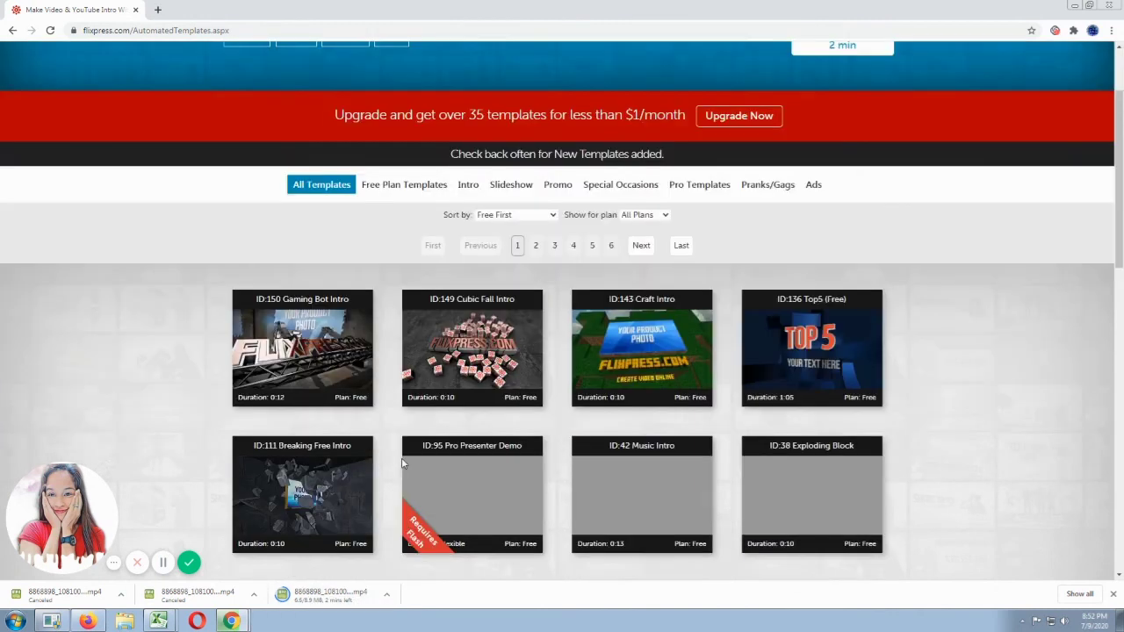
pyautogui.scroll(-5, 532, 461)
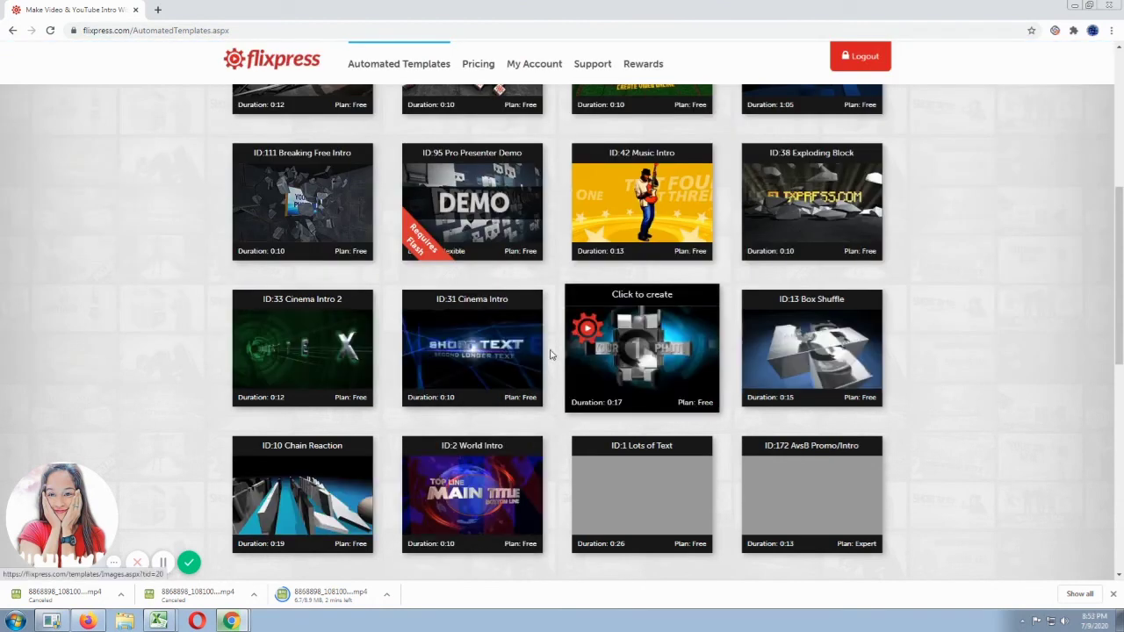
pyautogui.scroll(-1, 514, 418)
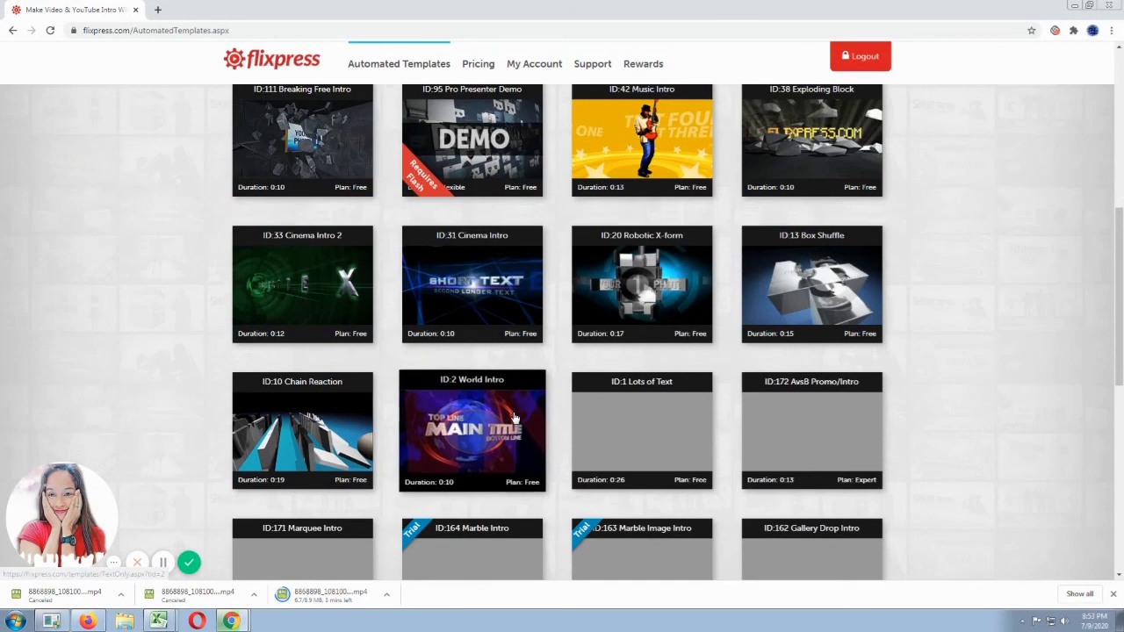
pyautogui.scroll(-1, 606, 412)
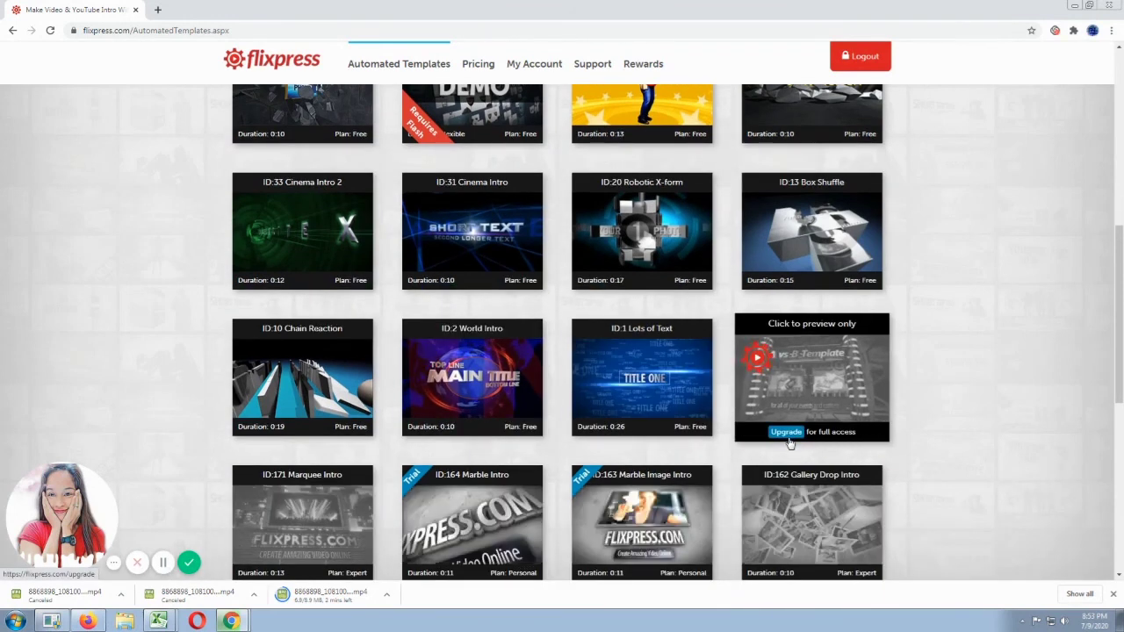
pyautogui.scroll(-2, 646, 443)
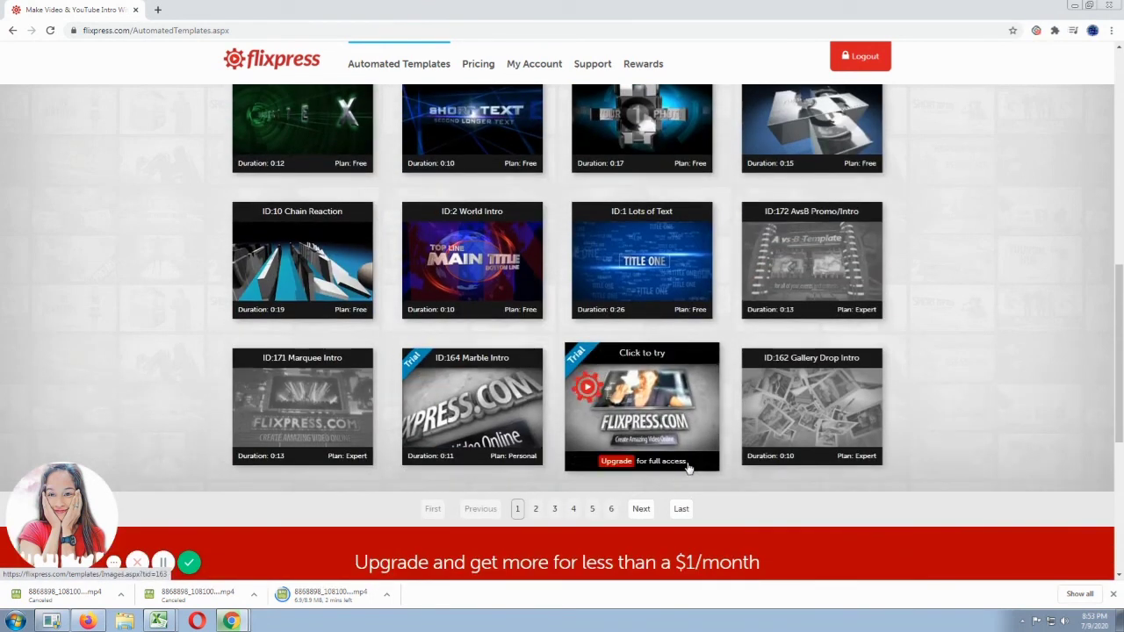
pyautogui.scroll(7, 725, 407)
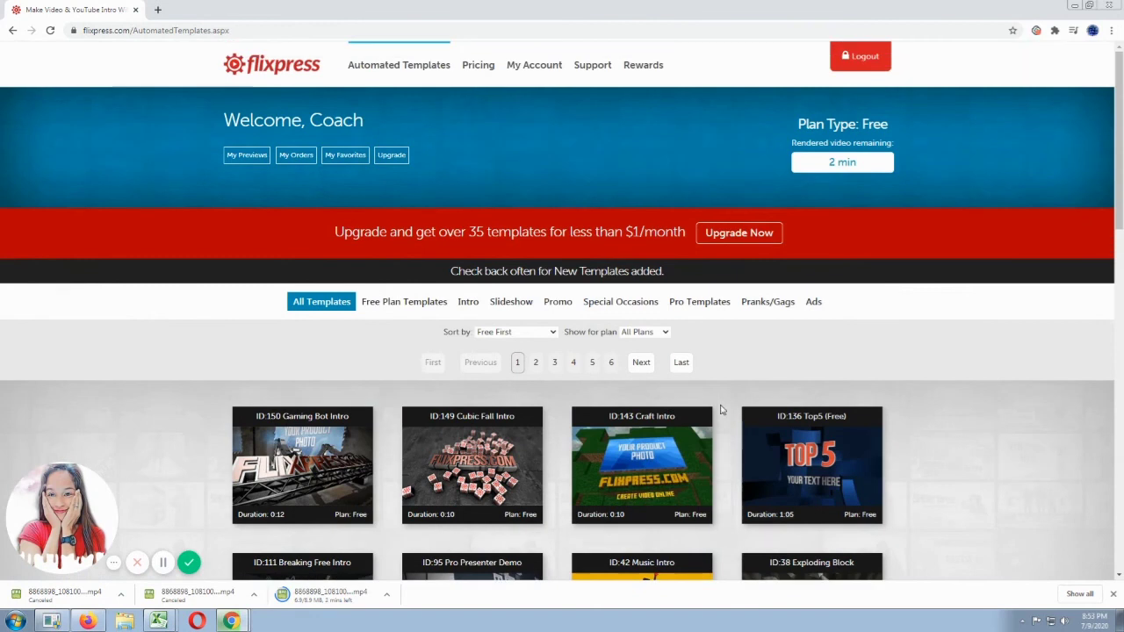
pyautogui.click(664, 332)
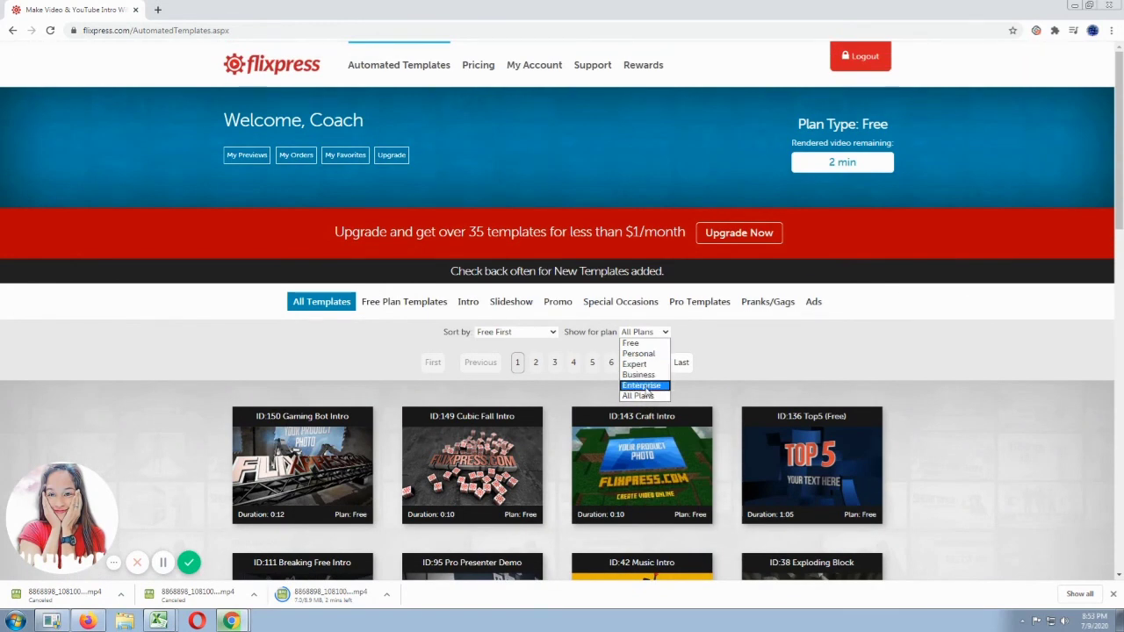
pyautogui.click(521, 335)
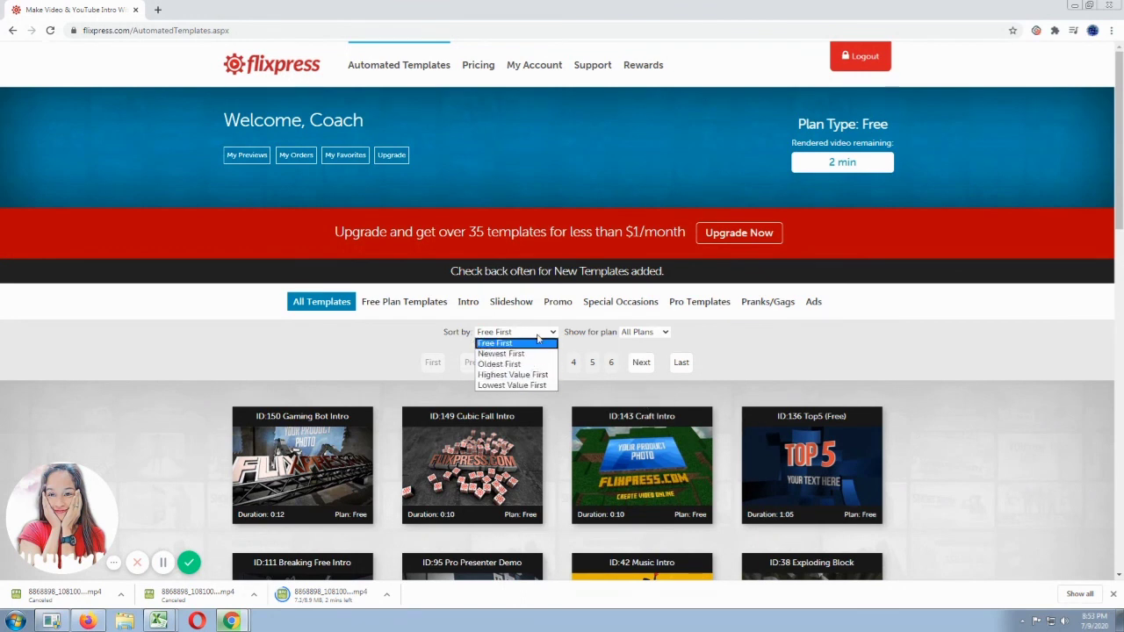
pyautogui.click(538, 334)
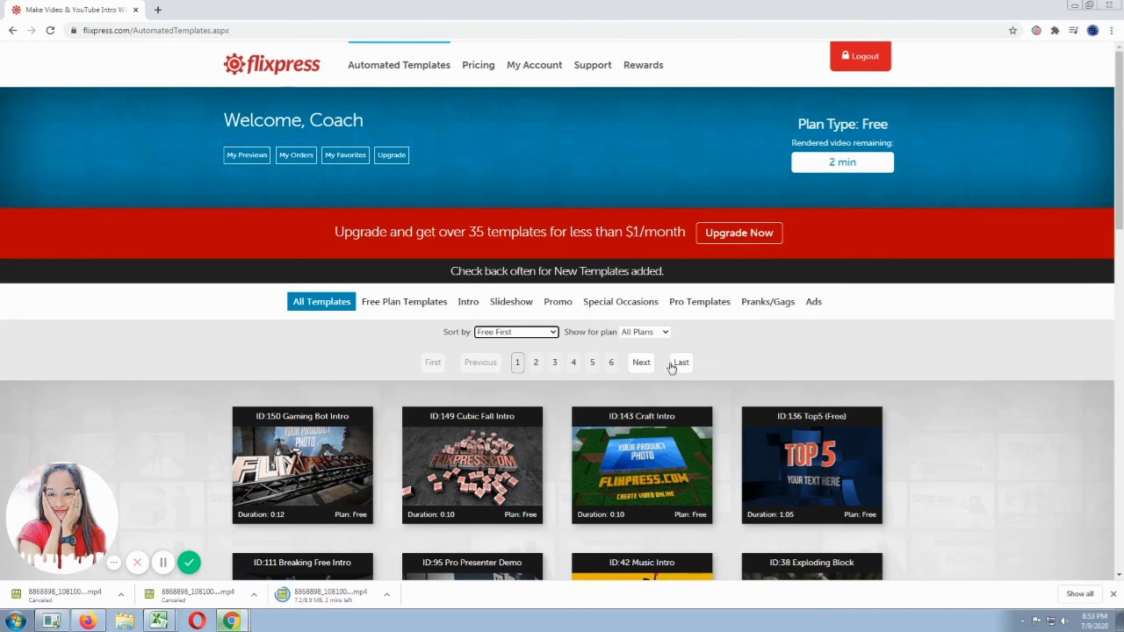
pyautogui.scroll(-7, 562, 463)
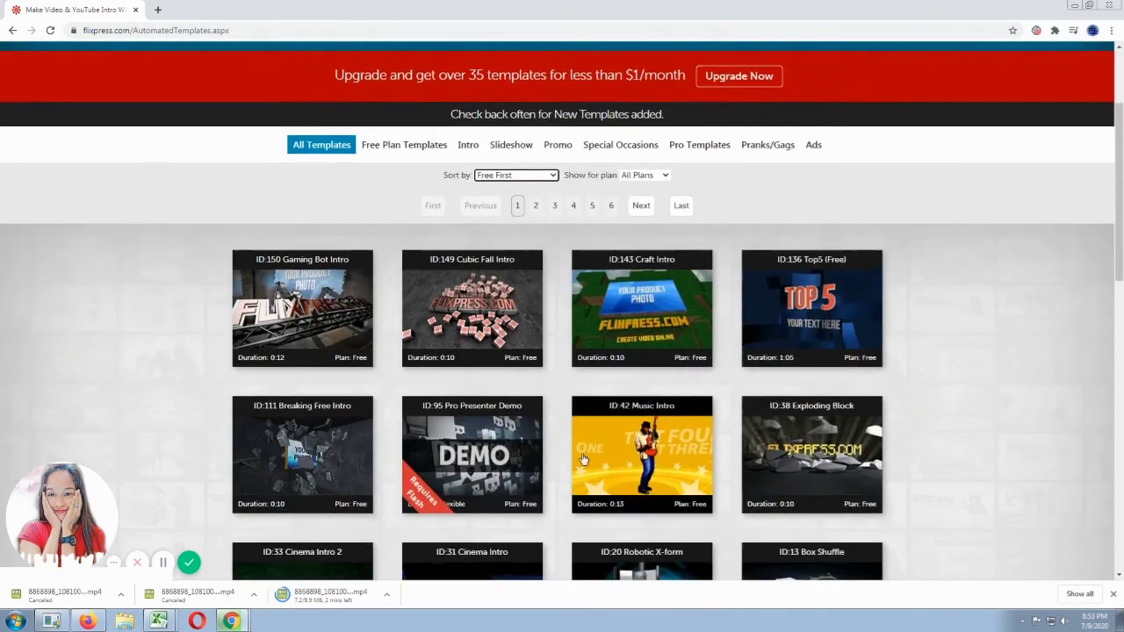